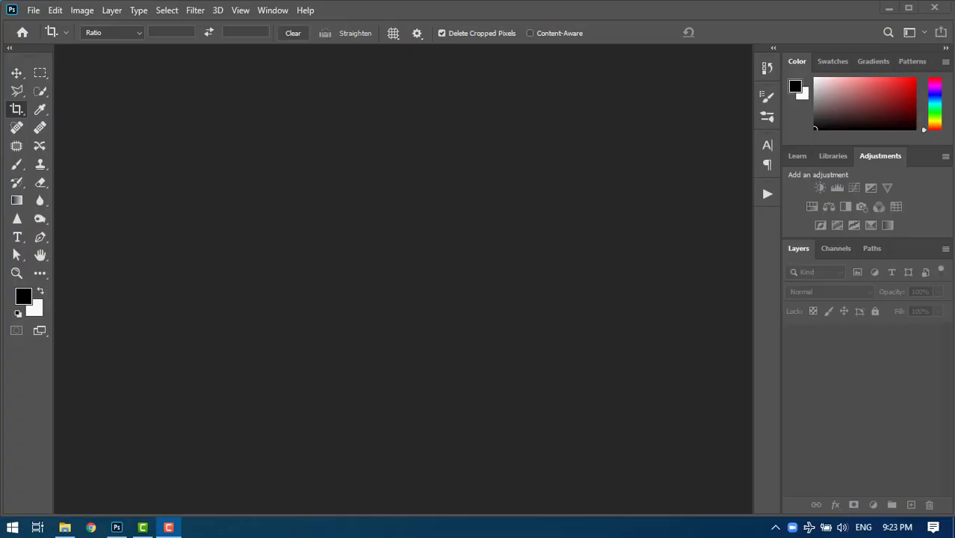
Open tea.jpg from the source folder as a new document and switch to the Move tool
left_click(65, 528)
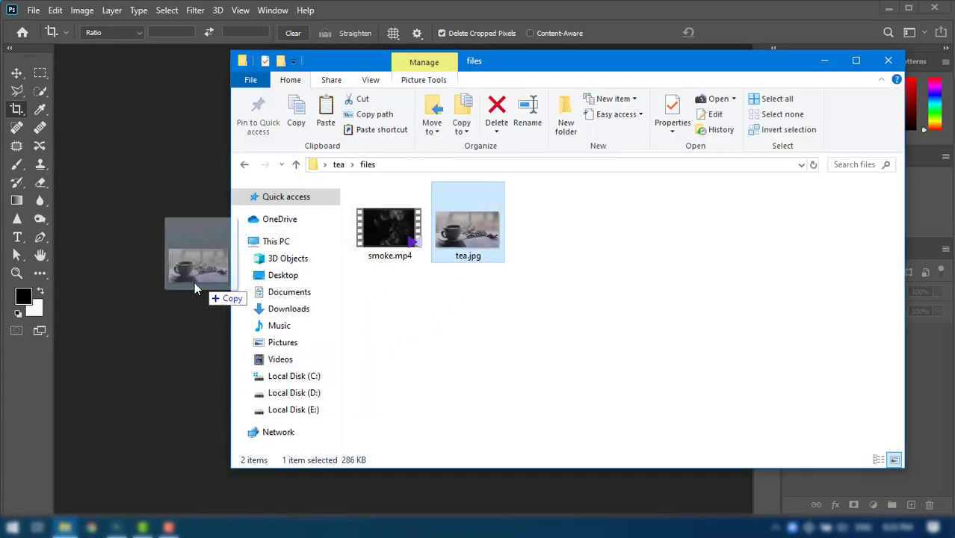
left_click_drag(463, 232, 217, 313)
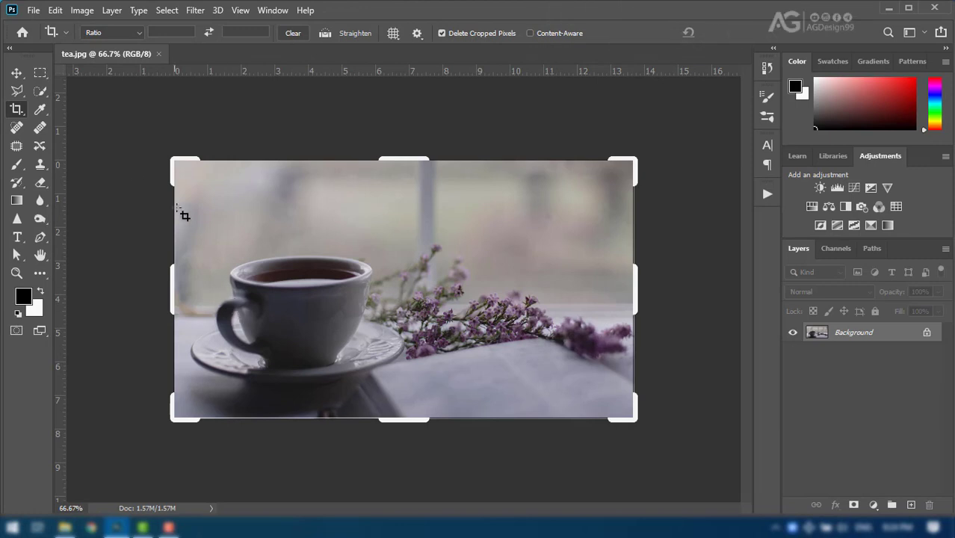
left_click(18, 74)
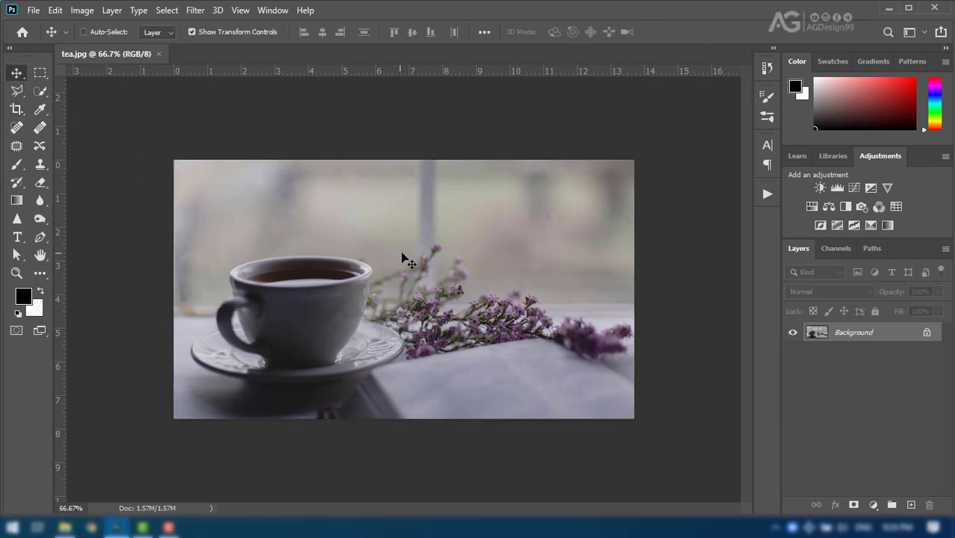
Zoom in on the teacup and bring back the folder holding smoke.mp4
scroll(403, 251, "up", 1)
scroll(403, 250, "up", 1)
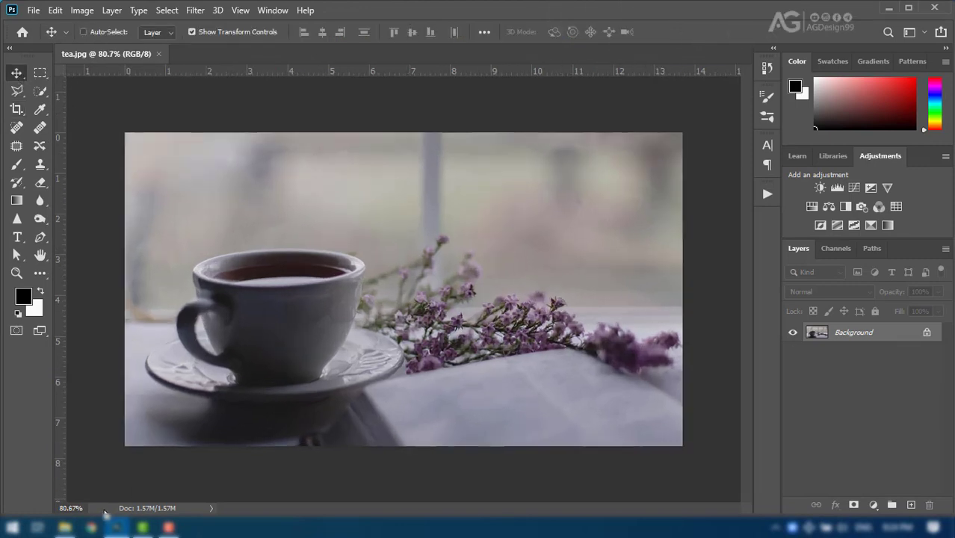
left_click(65, 527)
Place smoke.mp4 as a layer scaled to about half over the teacup, then hide it
left_click(394, 253)
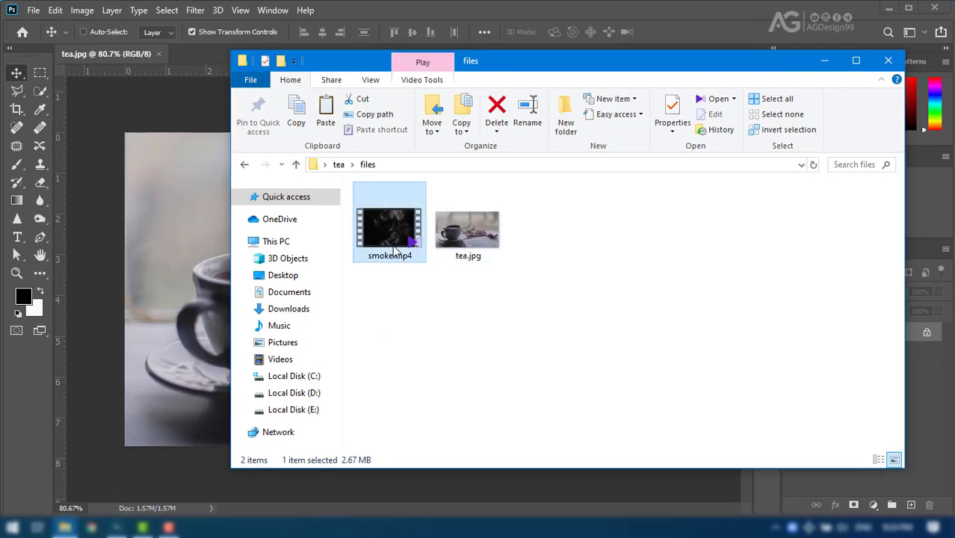
left_click_drag(402, 237, 193, 260)
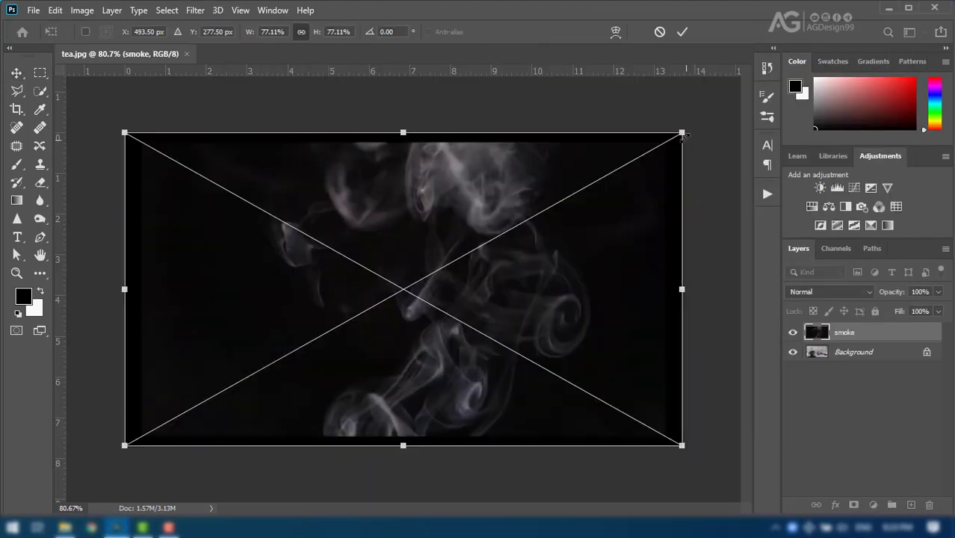
left_click_drag(682, 133, 507, 230)
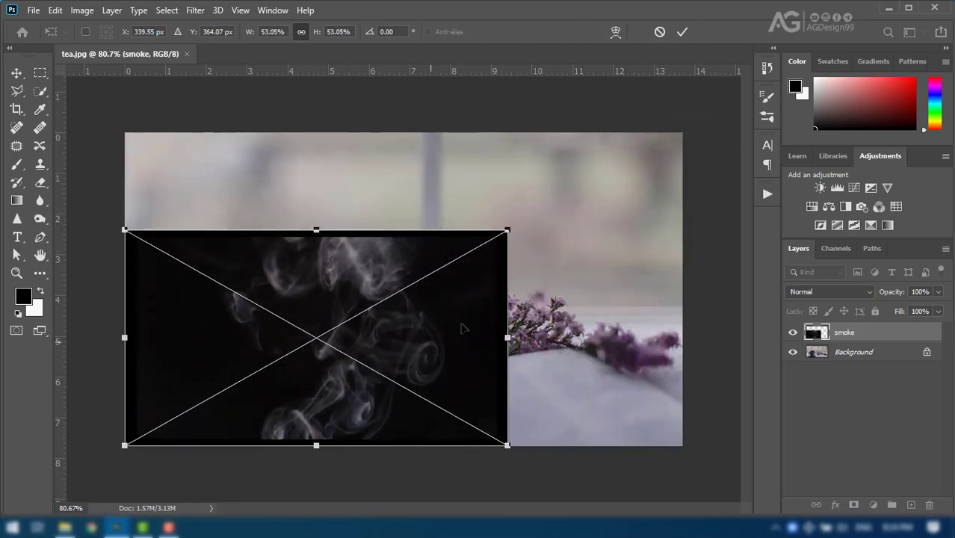
mouse_move(462, 327)
left_mouse_down()
mouse_move(508, 243)
mouse_move(512, 253)
left_mouse_up()
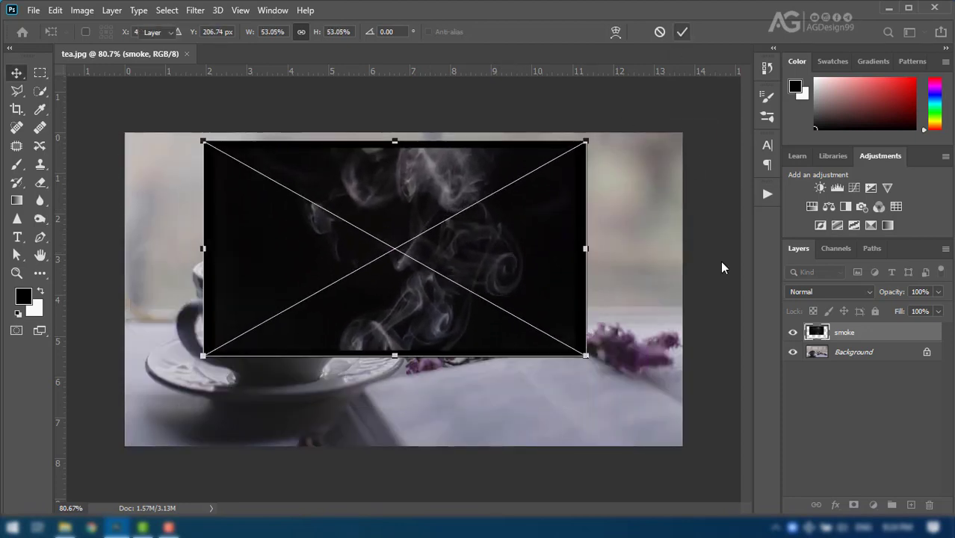
key("Return")
left_click(791, 333)
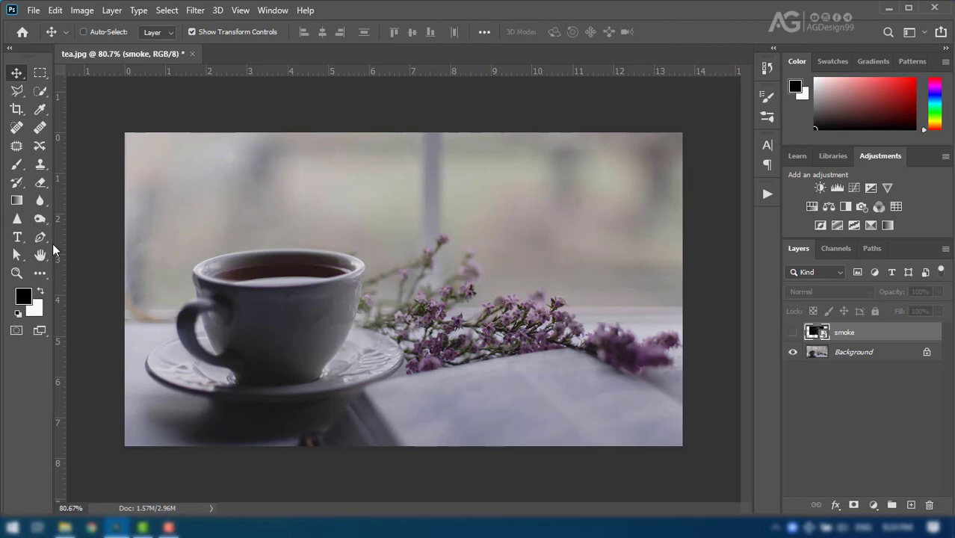
Pull a vertical guide from the ruler onto the cup's left edge
left_click_drag(63, 249, 201, 260)
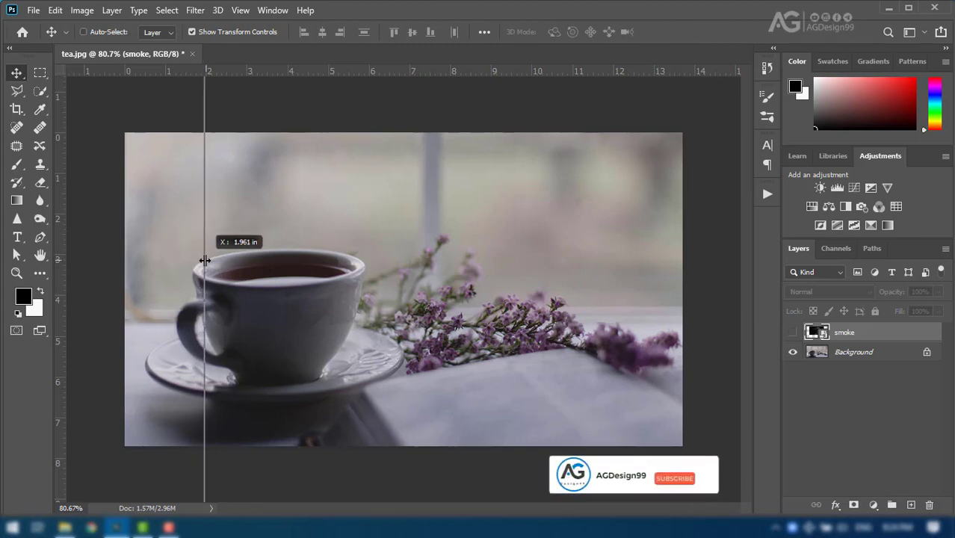
left_click_drag(201, 260, 205, 260)
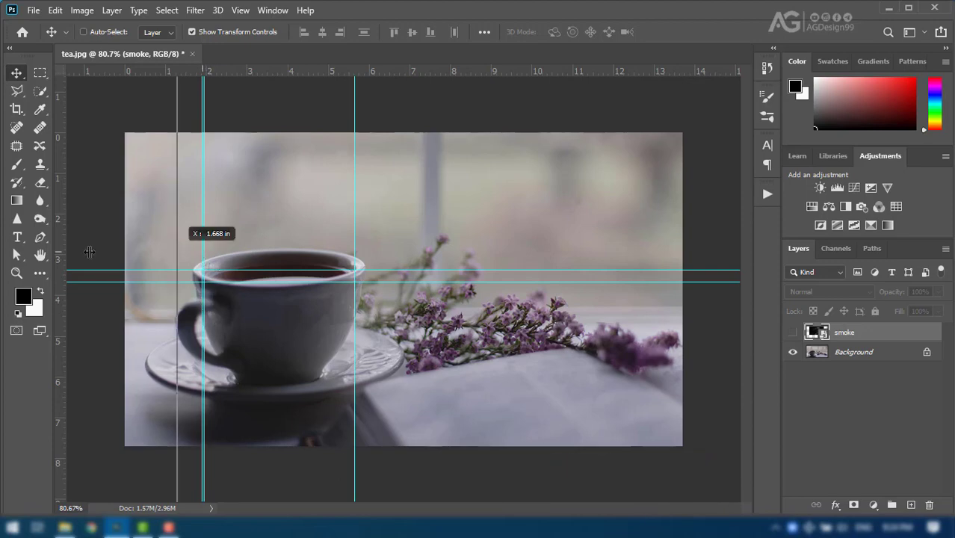
left_click_drag(203, 251, 198, 268)
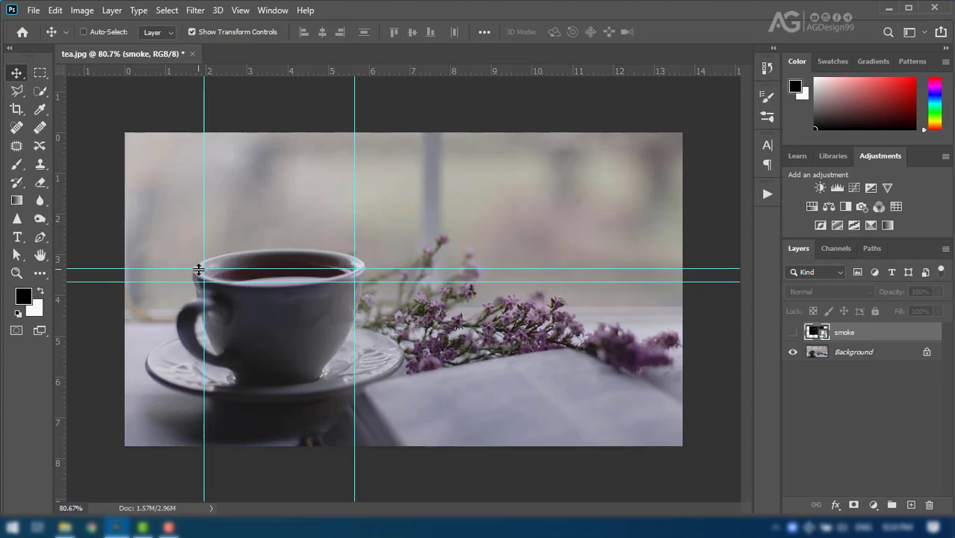
Unhide the smoke layer and scale it to about 21% between the guides above the rim
left_click(793, 332)
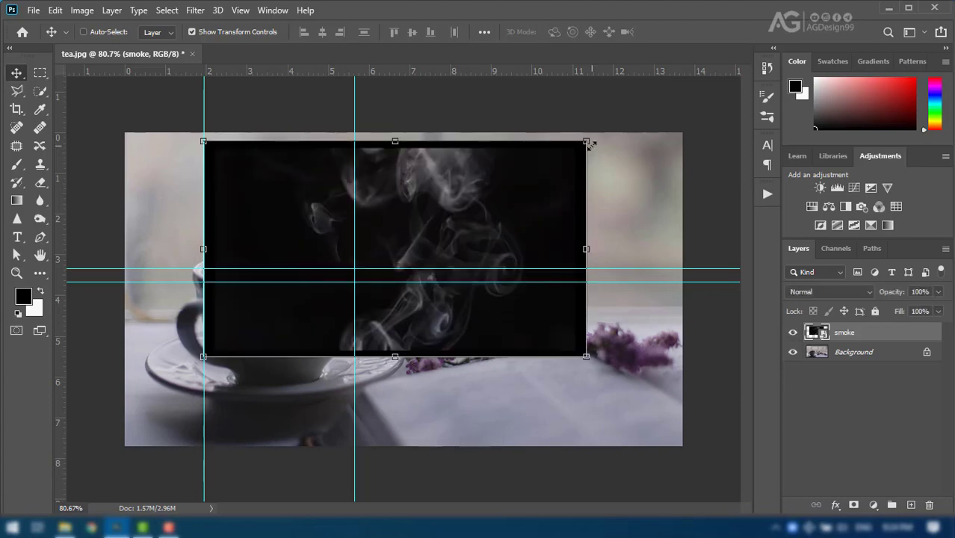
mouse_move(530, 160)
left_mouse_down()
mouse_move(400, 205)
mouse_move(396, 191)
mouse_move(396, 232)
left_mouse_up()
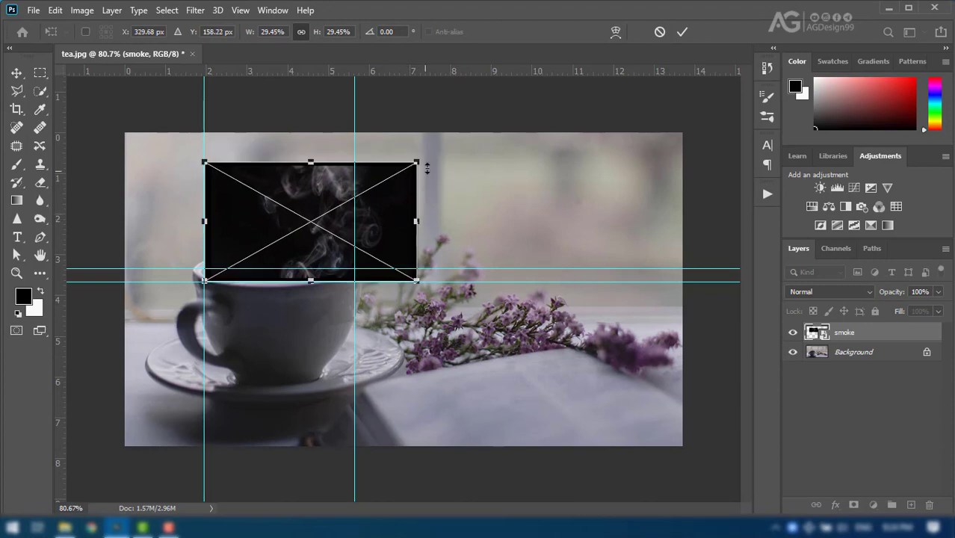
mouse_move(417, 161)
left_mouse_down()
mouse_move(315, 179)
mouse_move(345, 177)
left_mouse_up()
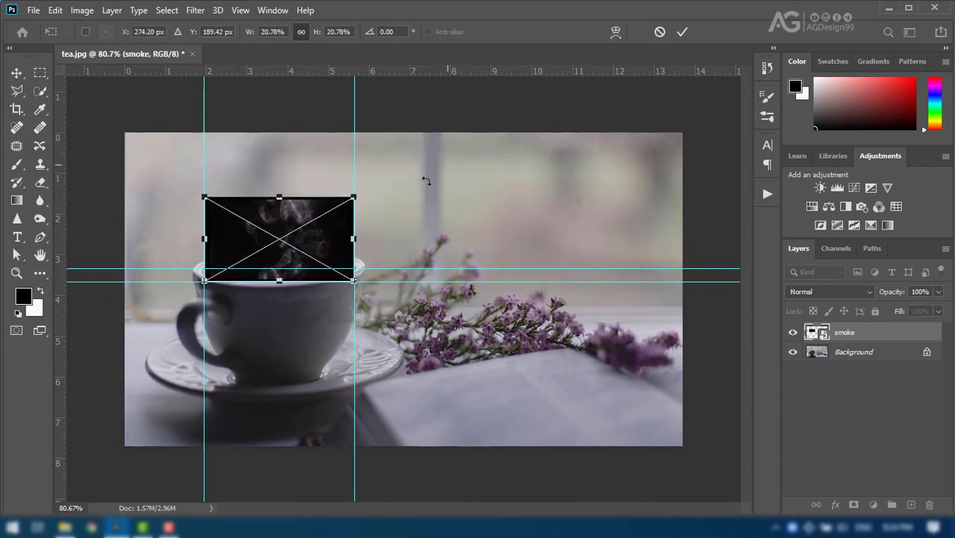
left_click_drag(305, 249, 316, 253)
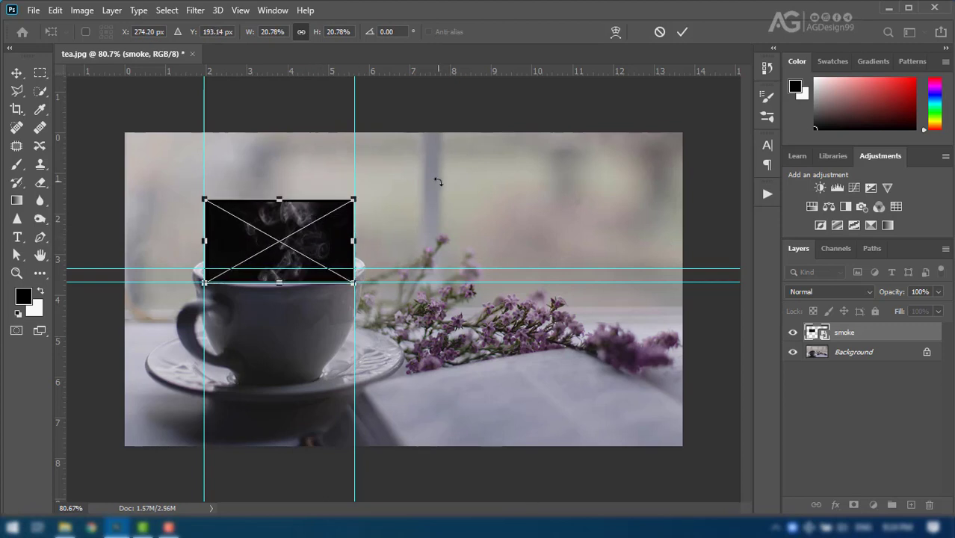
left_click(682, 31)
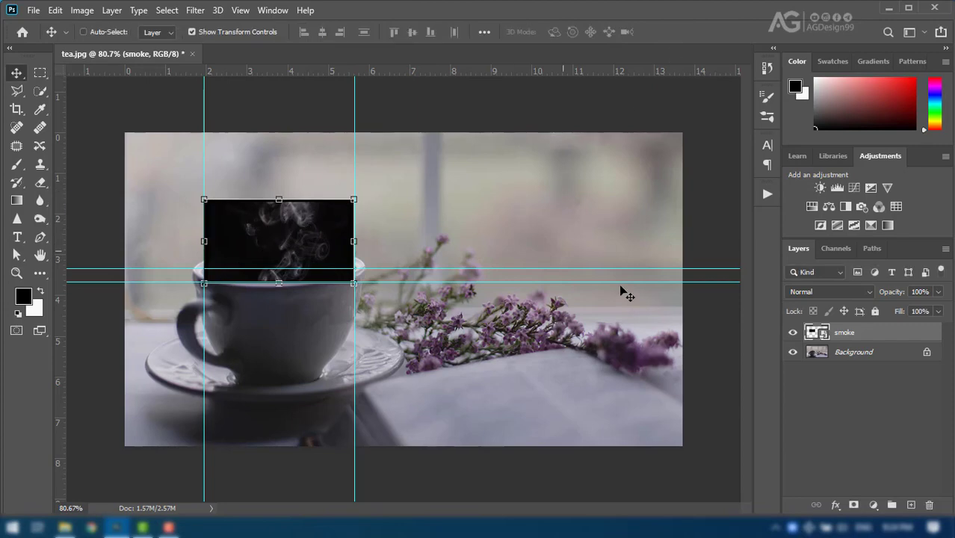
Create a video timeline from Window > Timeline and play a preview of the smoke clip
left_click(271, 11)
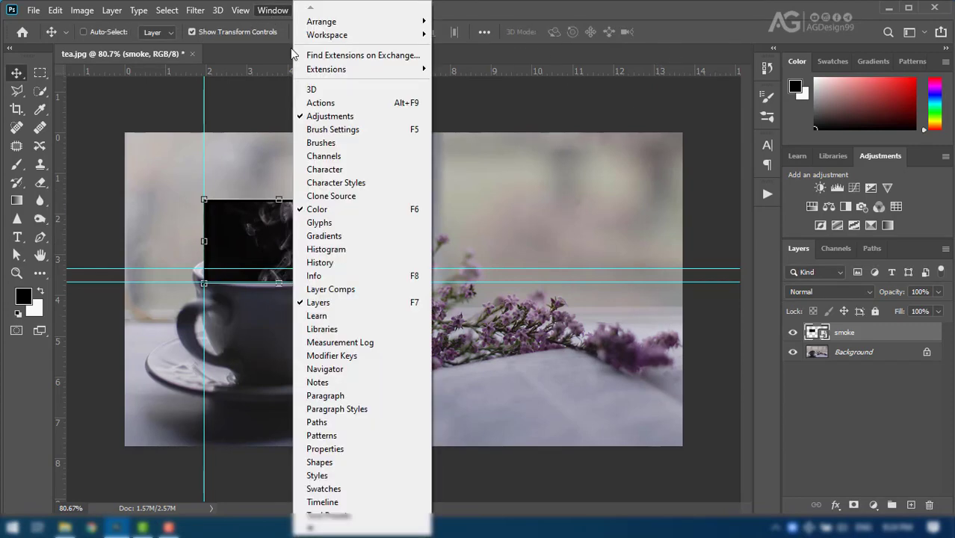
left_click(325, 502)
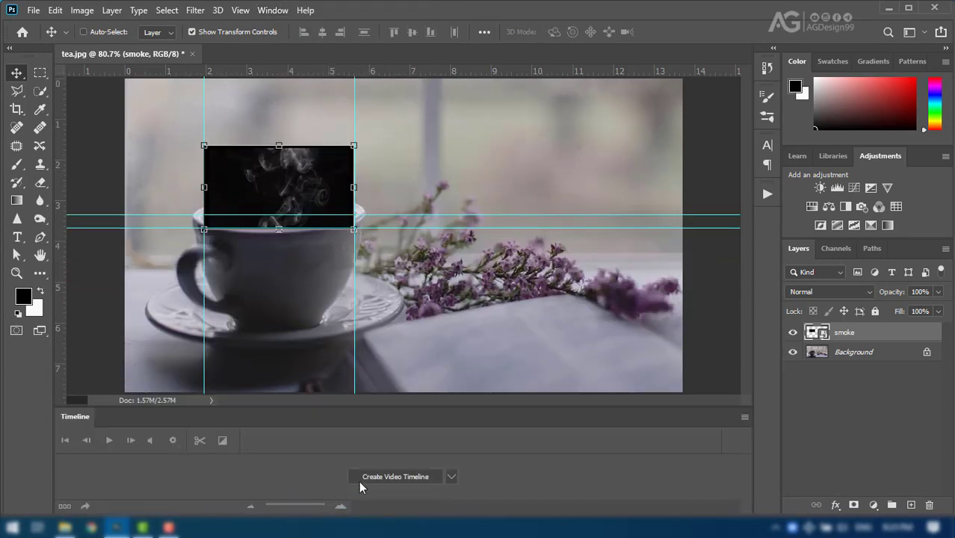
left_click(393, 477)
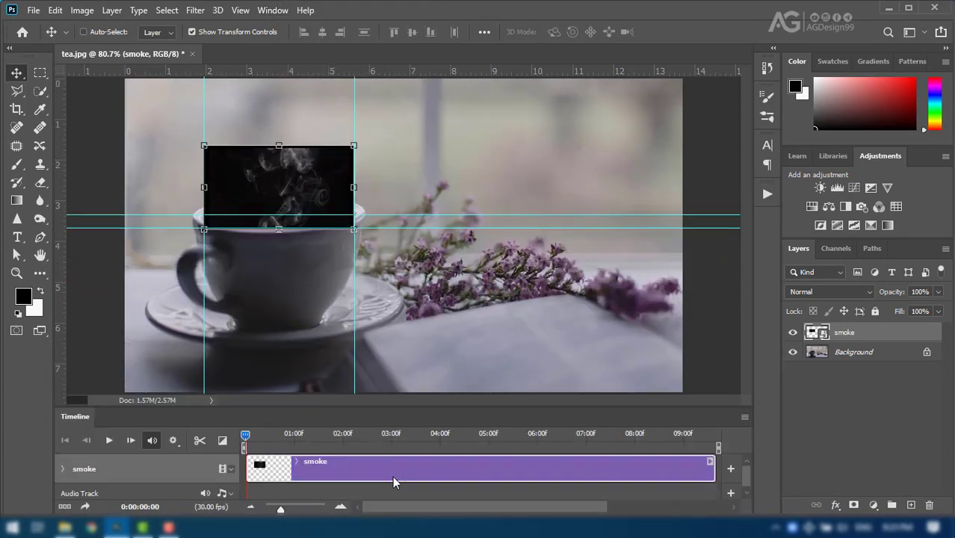
left_click(110, 441)
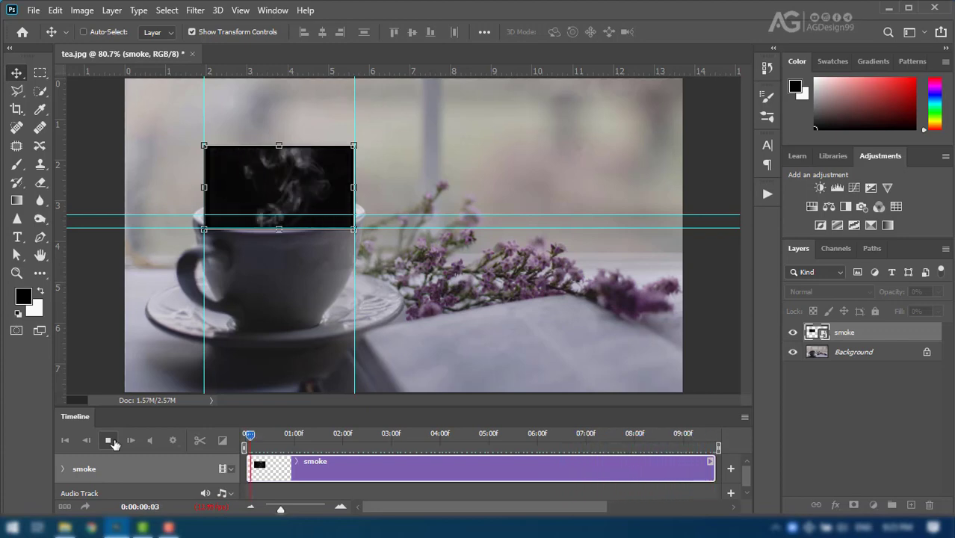
Stop playback, scrub through the smoke clip, and replay the preview
left_click(111, 442)
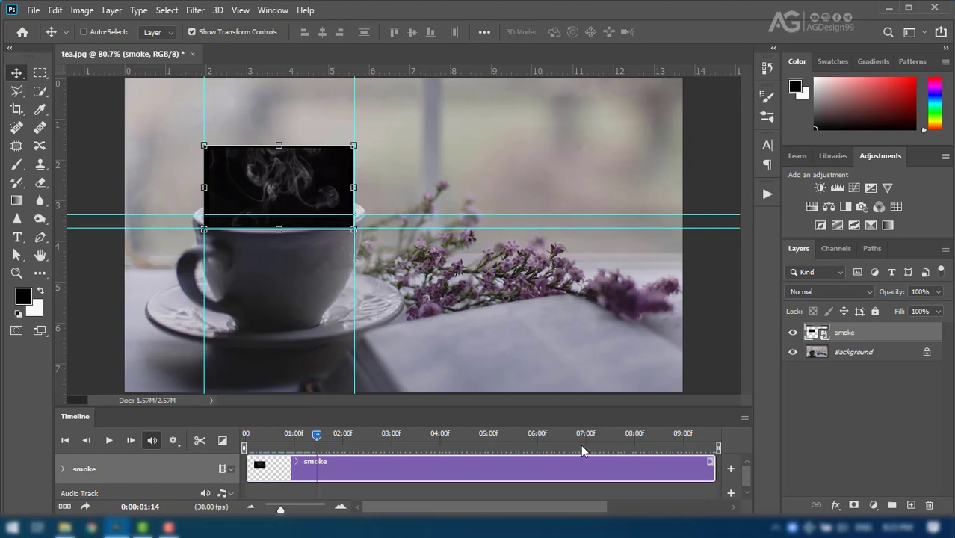
mouse_move(569, 445)
left_mouse_down()
mouse_move(609, 435)
mouse_move(702, 441)
left_mouse_up()
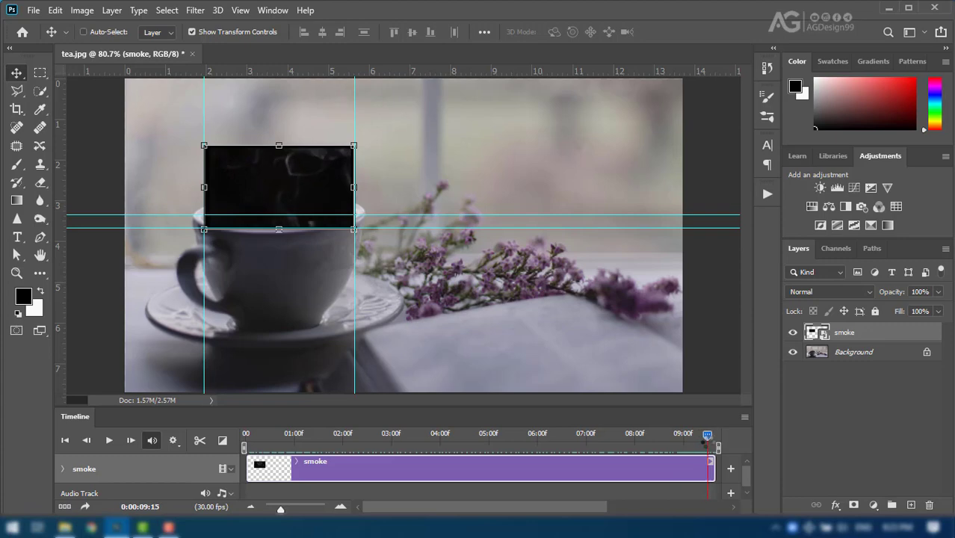
mouse_move(716, 446)
left_mouse_down()
mouse_move(700, 443)
mouse_move(701, 467)
left_mouse_up()
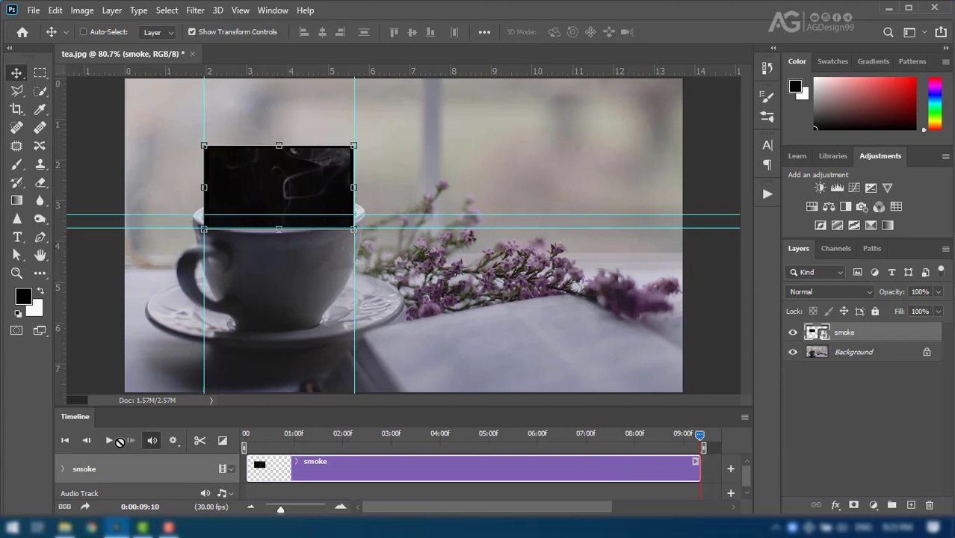
left_click(110, 442)
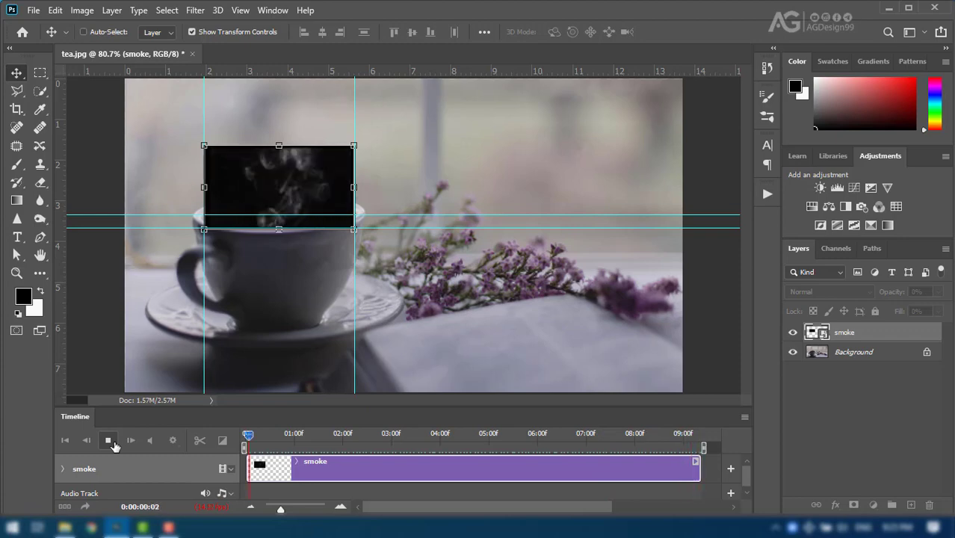
left_click(113, 445)
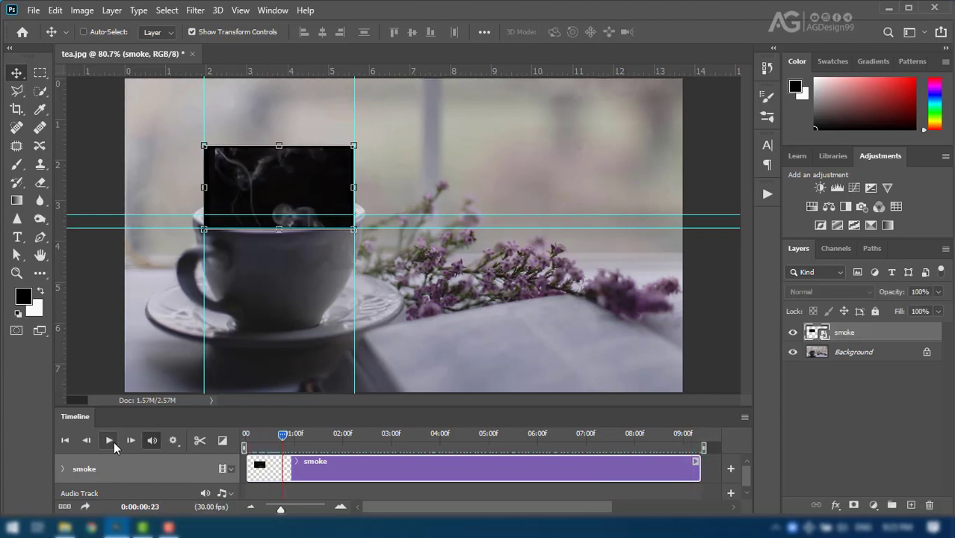
Trim the smoke clip's end back to the playhead at about 06:19
left_click(640, 440)
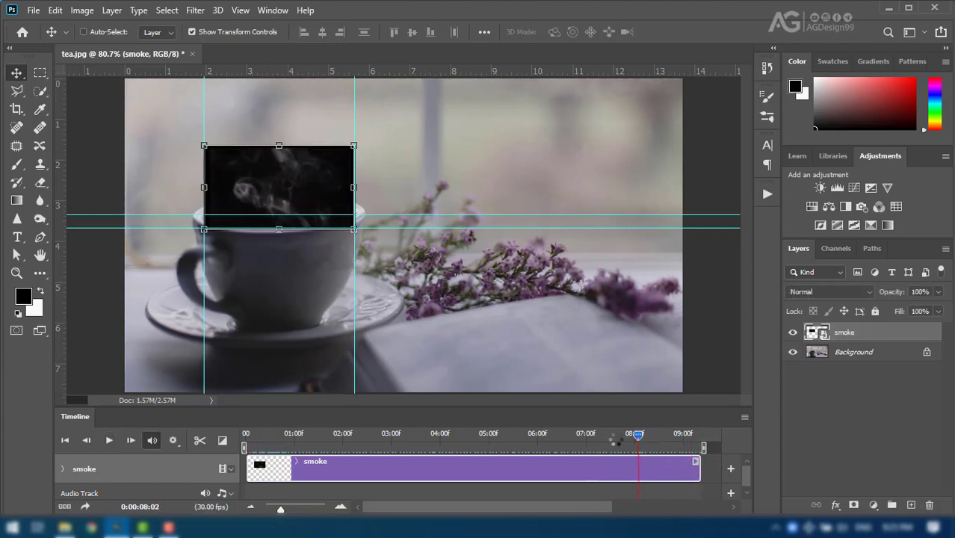
left_click_drag(608, 440, 569, 444)
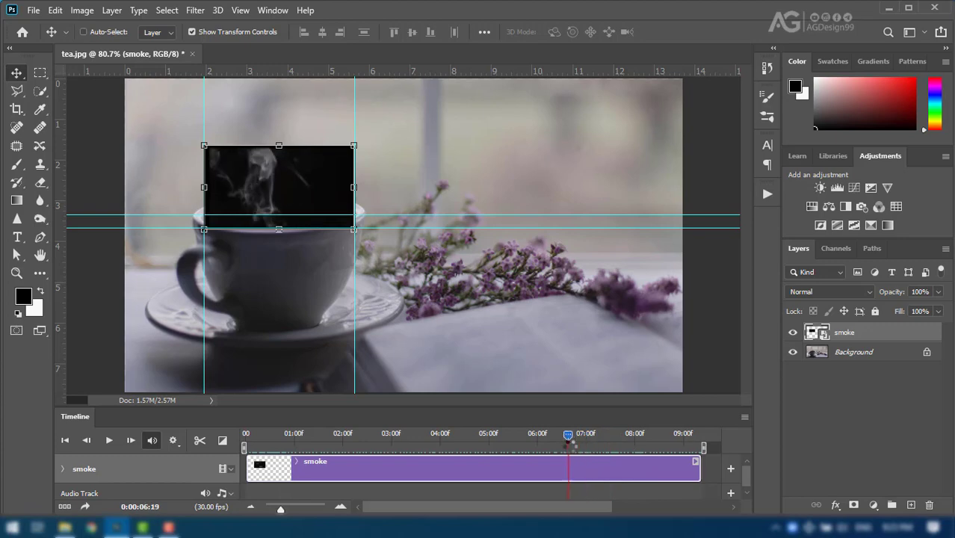
left_click_drag(700, 471, 569, 471)
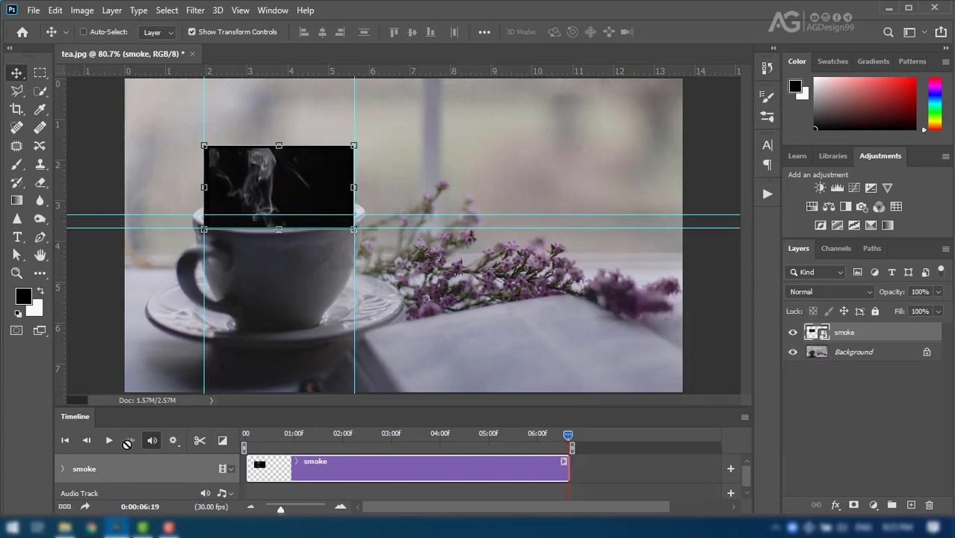
Preview the animation, trim the smoke clip to end at about 05:02, and replay it
left_click(109, 442)
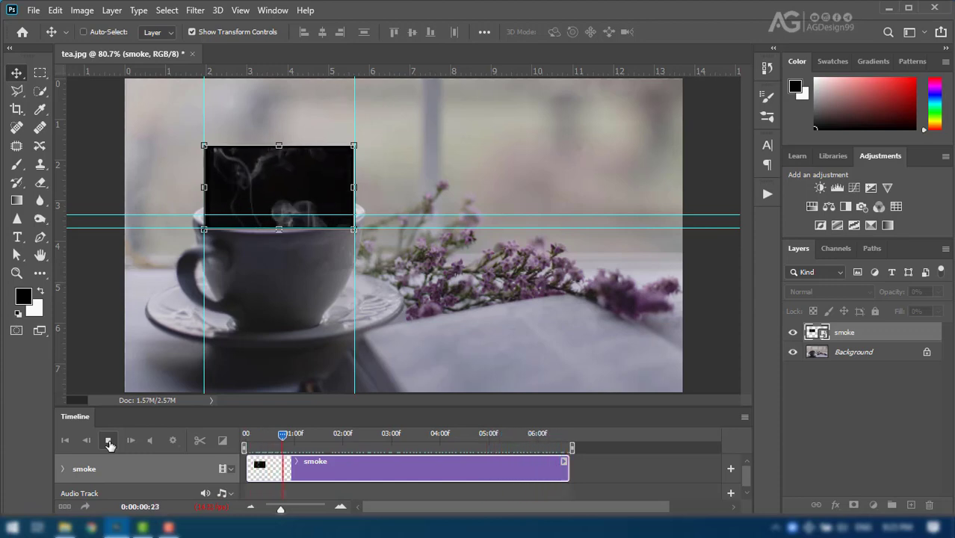
left_click(108, 441)
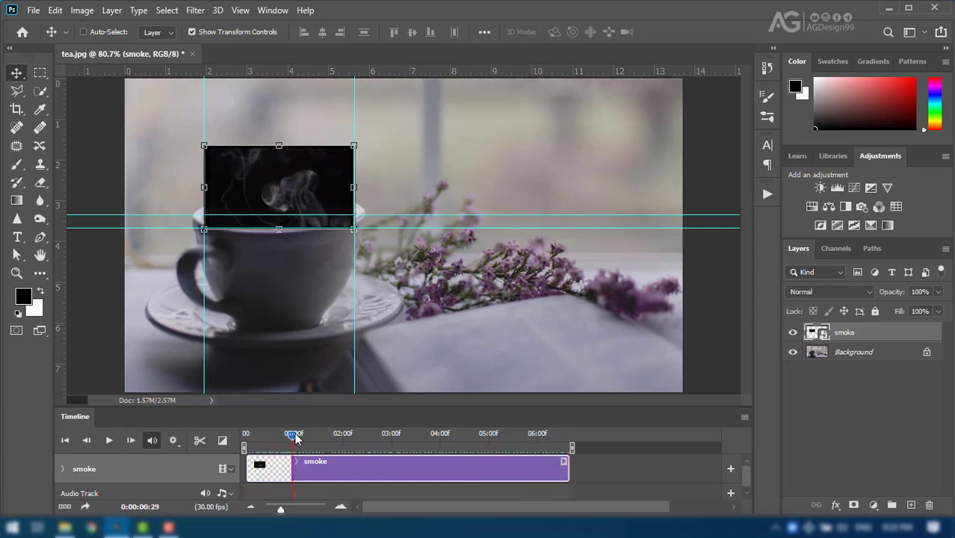
mouse_move(296, 438)
left_mouse_down()
mouse_move(255, 435)
mouse_move(491, 446)
left_mouse_up()
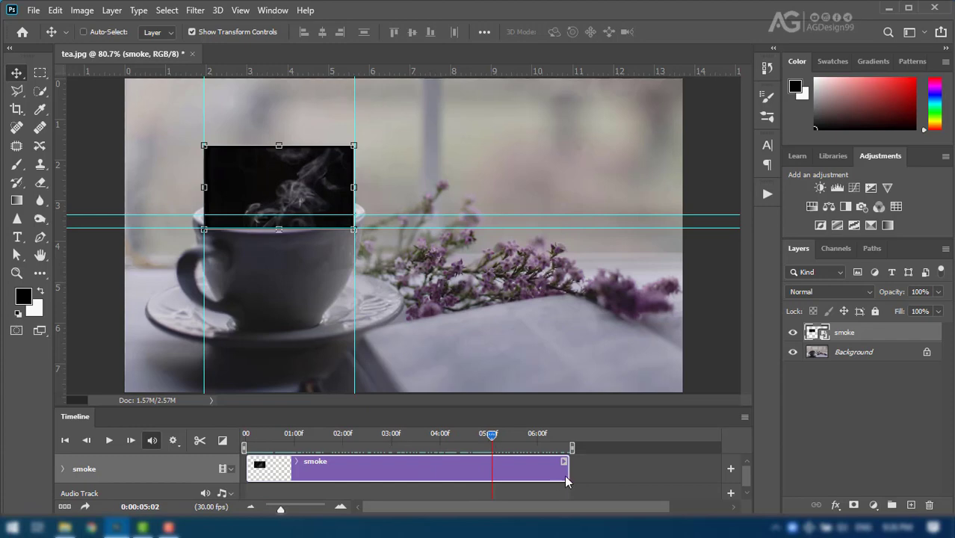
left_click_drag(565, 479, 493, 475)
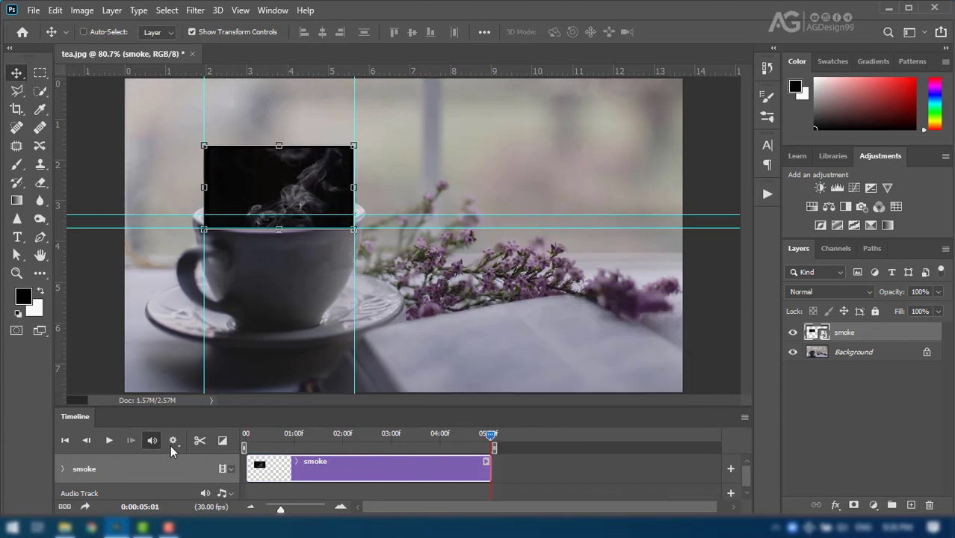
left_click(111, 440)
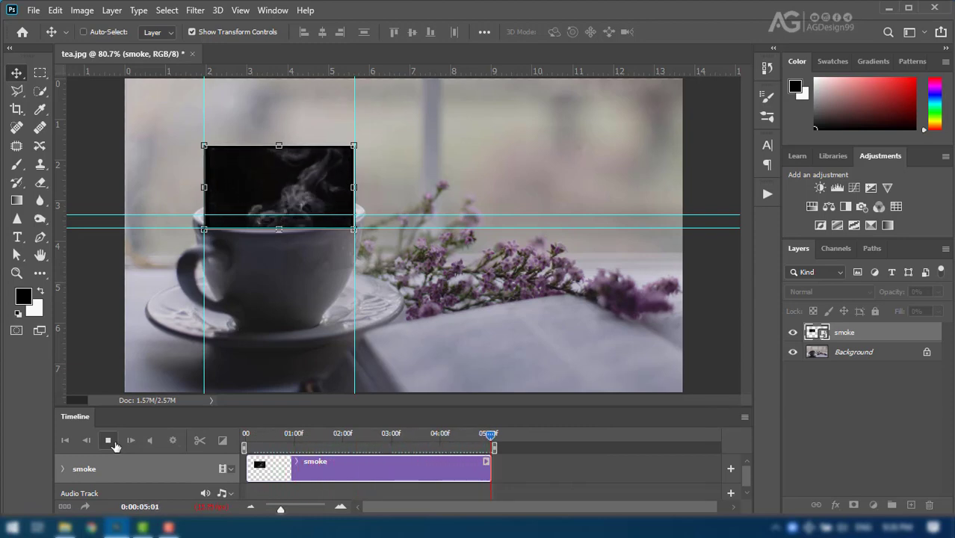
left_click(109, 441)
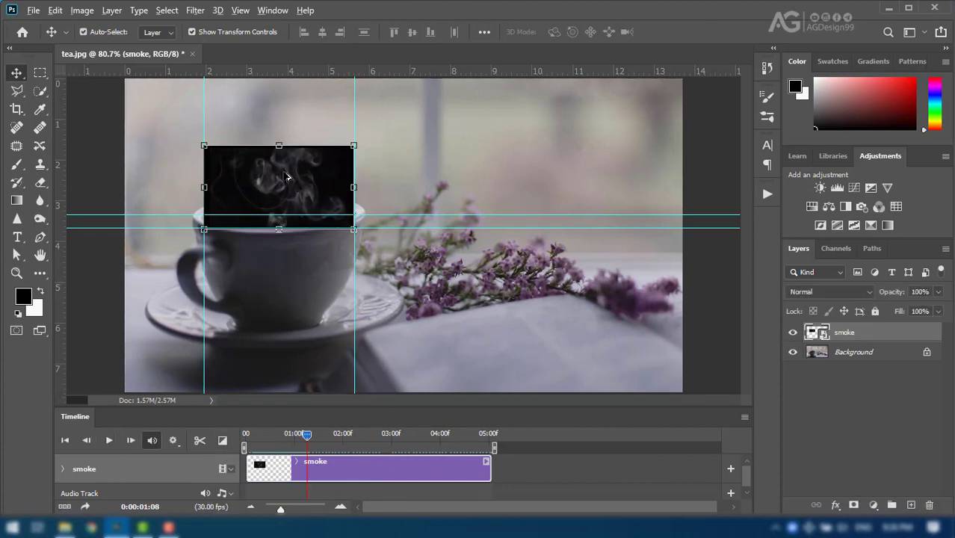
Hide the guides with View > Show > Guides
scroll(287, 177, "up", 2)
scroll(287, 177, "up", 1)
scroll(287, 177, "up", 1)
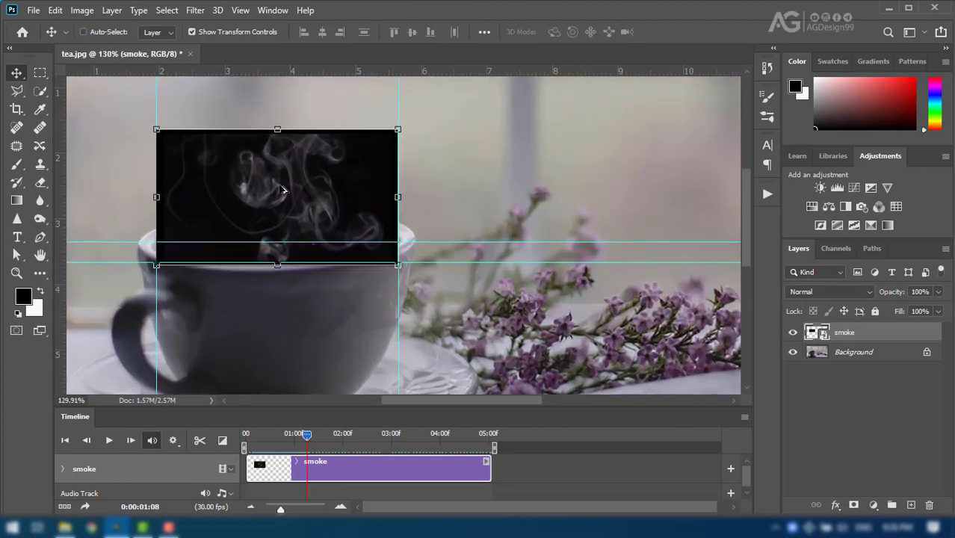
key("ctrl")
left_click(241, 12)
mouse_move(252, 275)
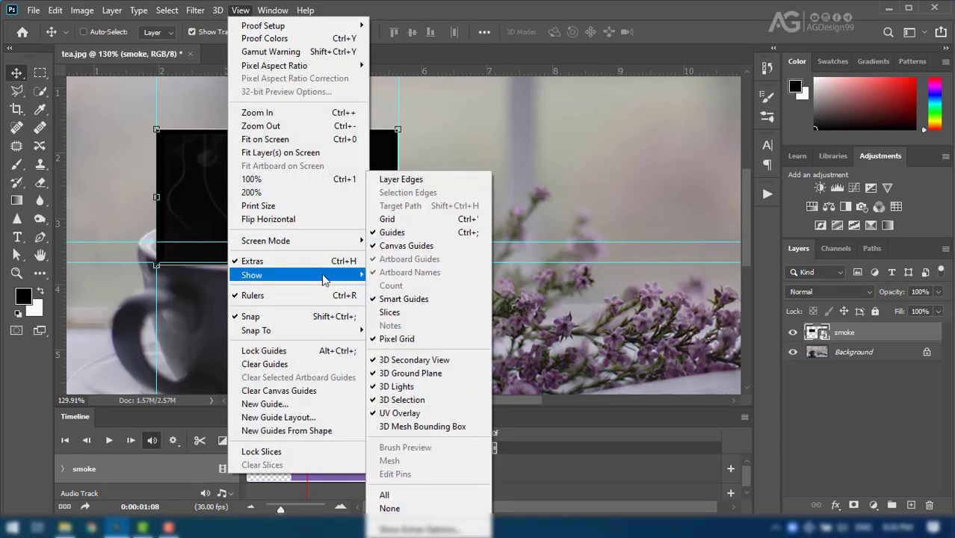
left_click(392, 233)
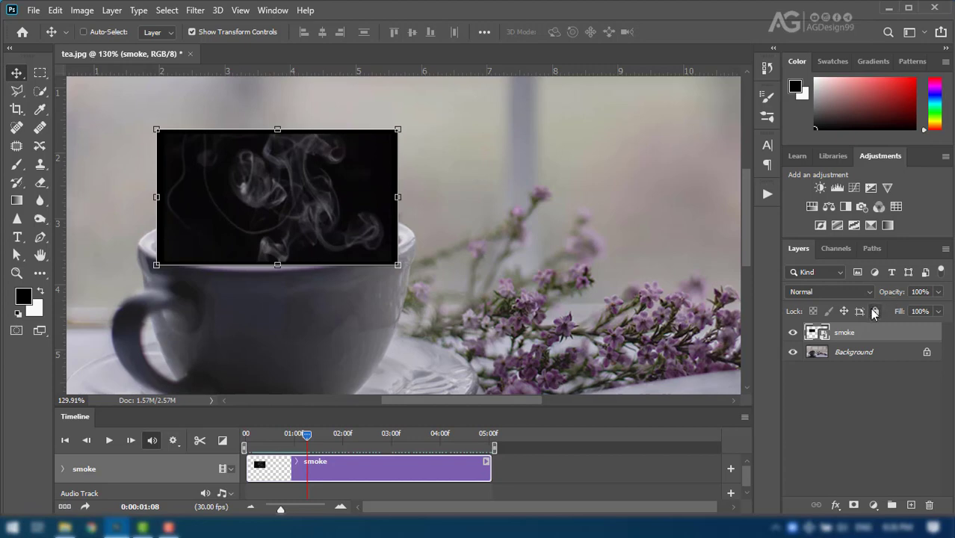
Set the smoke layer's blend mode to Screen and add a layer mask
left_click(845, 297)
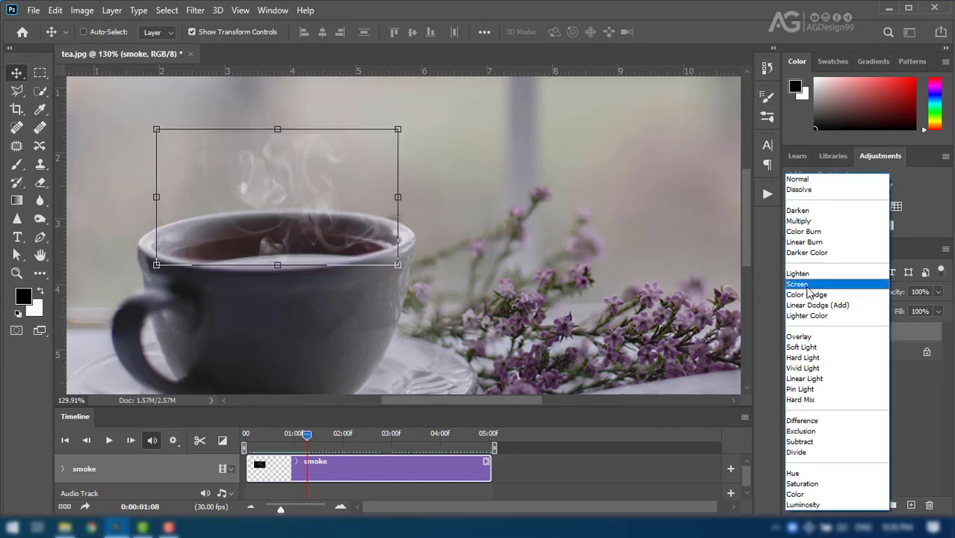
left_click(808, 291)
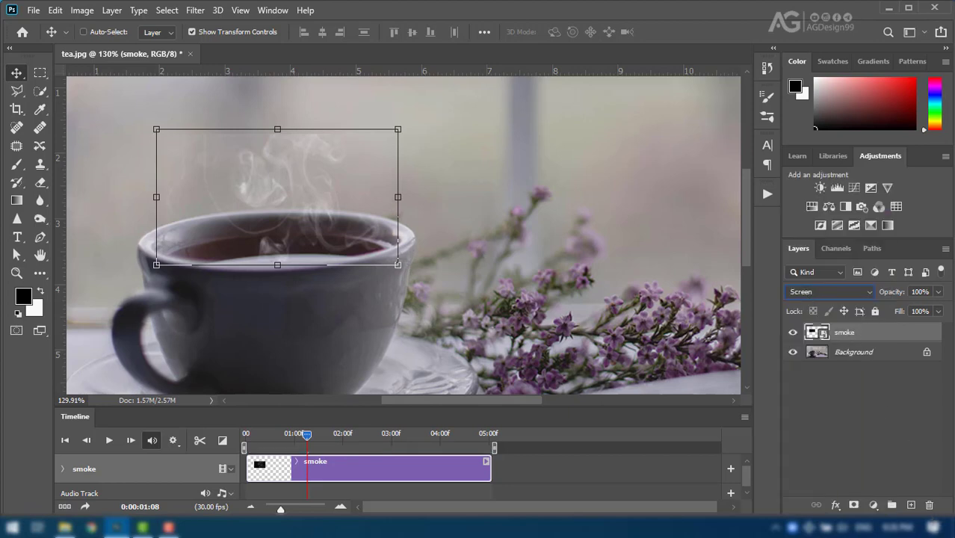
left_click(853, 505)
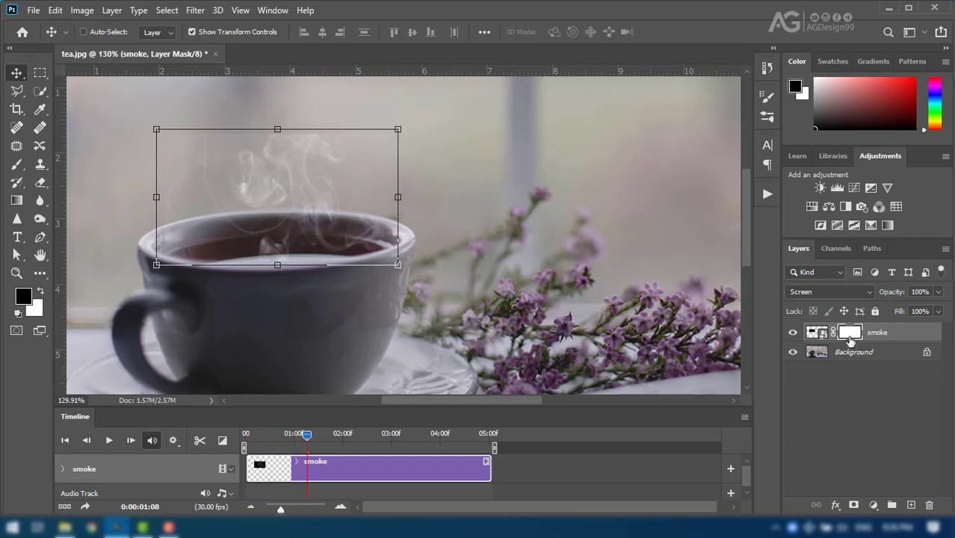
Paint black on the smoke mask near the cup rim with a 33 px brush
scroll(251, 109, "up", 2)
scroll(251, 109, "up", 1)
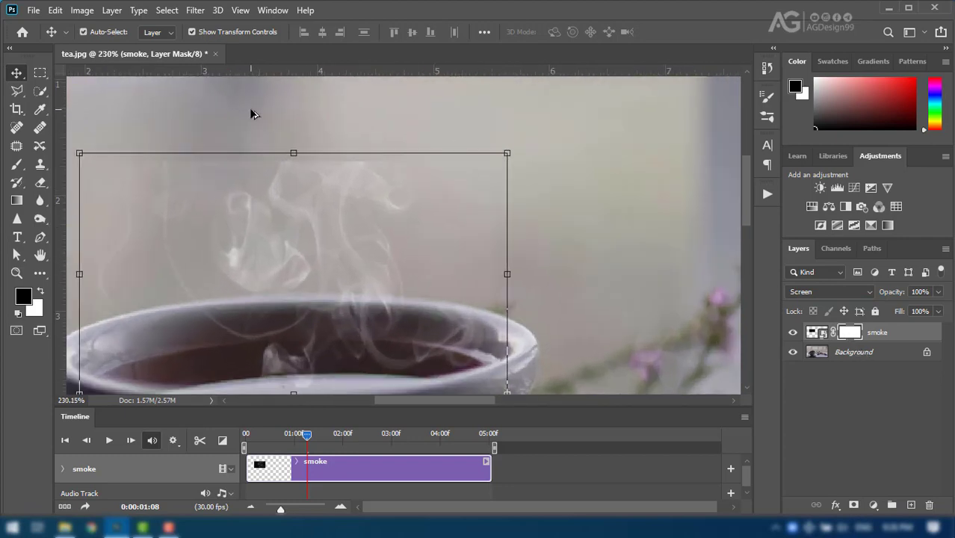
scroll(250, 109, "down", 1)
left_click(16, 164)
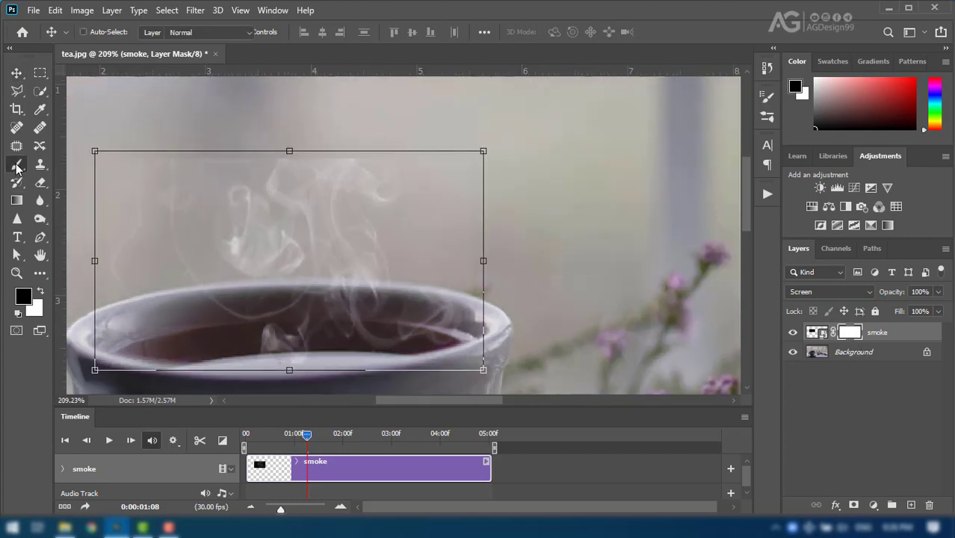
mouse_move(308, 152)
left_mouse_down()
mouse_move(306, 141)
mouse_move(277, 132)
left_mouse_up()
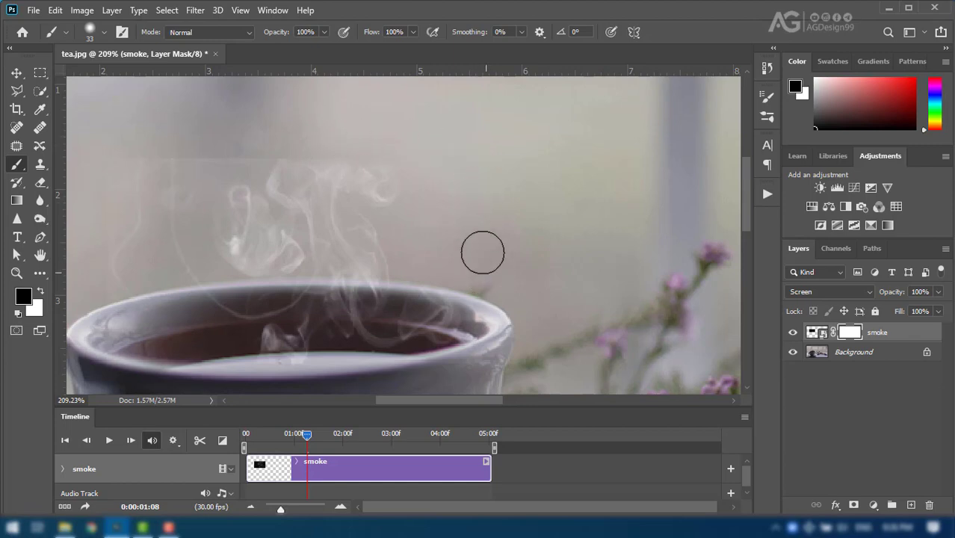
mouse_move(489, 254)
left_mouse_down()
mouse_move(467, 287)
mouse_move(562, 294)
left_mouse_up()
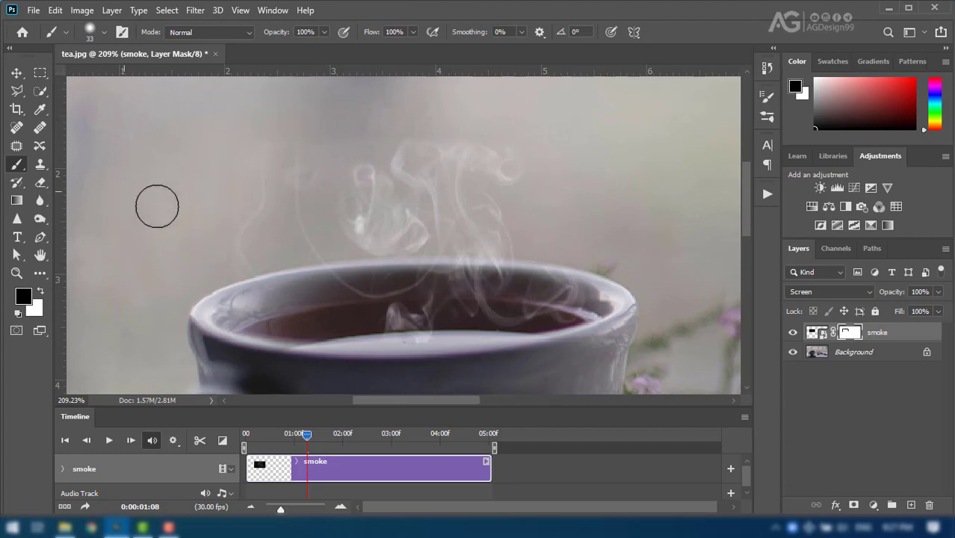
scroll(240, 260, "down", 2)
scroll(239, 256, "down", 2)
scroll(247, 260, "up", 1)
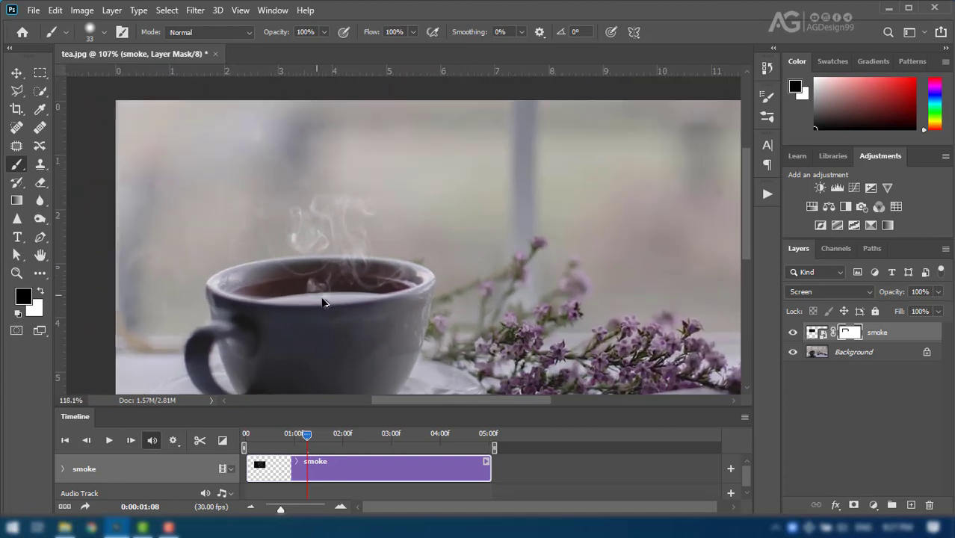
scroll(324, 299, "up", 2)
scroll(375, 316, "up", 1)
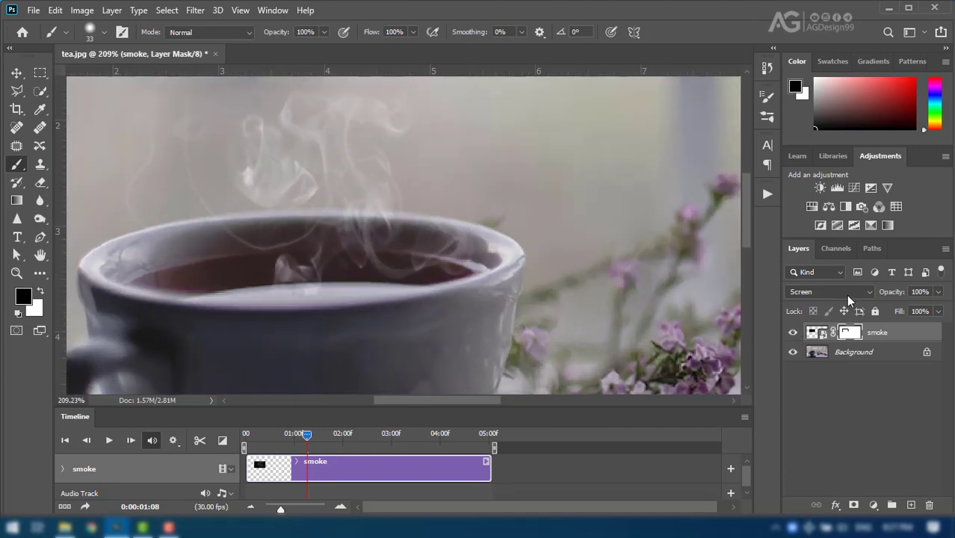
Switch the smoke layer to Normal blending at 48% opacity
left_click(847, 296)
left_click(822, 179)
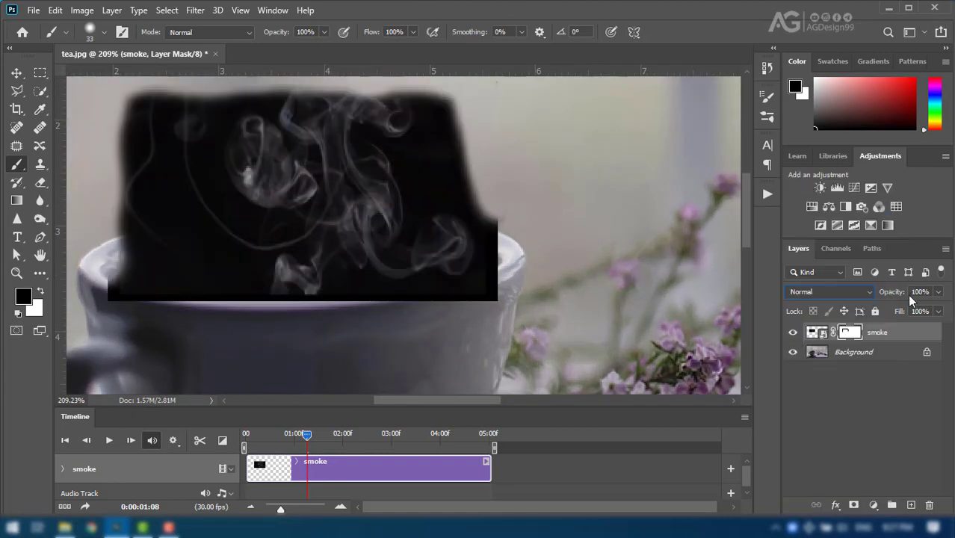
left_click_drag(878, 296, 857, 296)
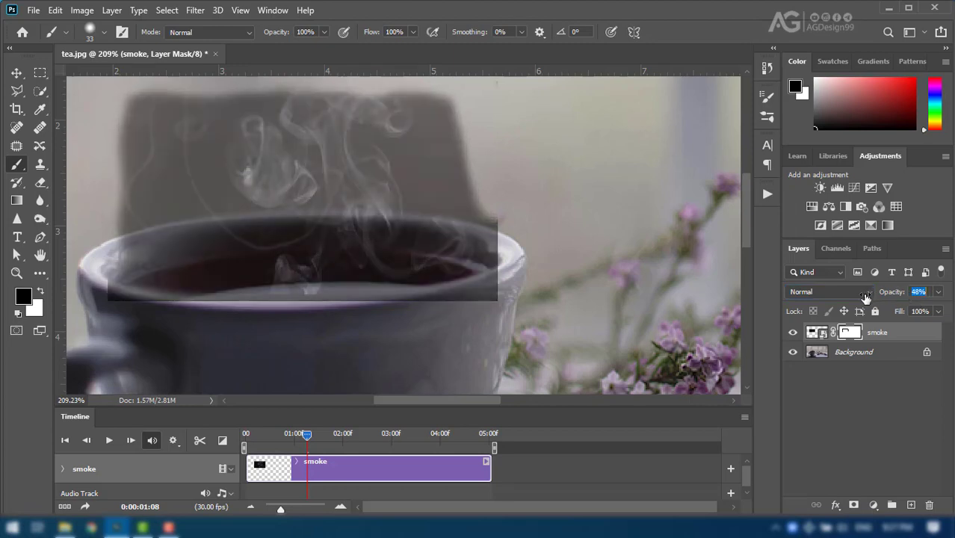
Mask out the dark rectangle over the cup rim, then raise opacity to 99%
mouse_move(476, 311)
left_mouse_down()
mouse_move(307, 325)
mouse_move(118, 305)
mouse_move(129, 316)
left_mouse_up()
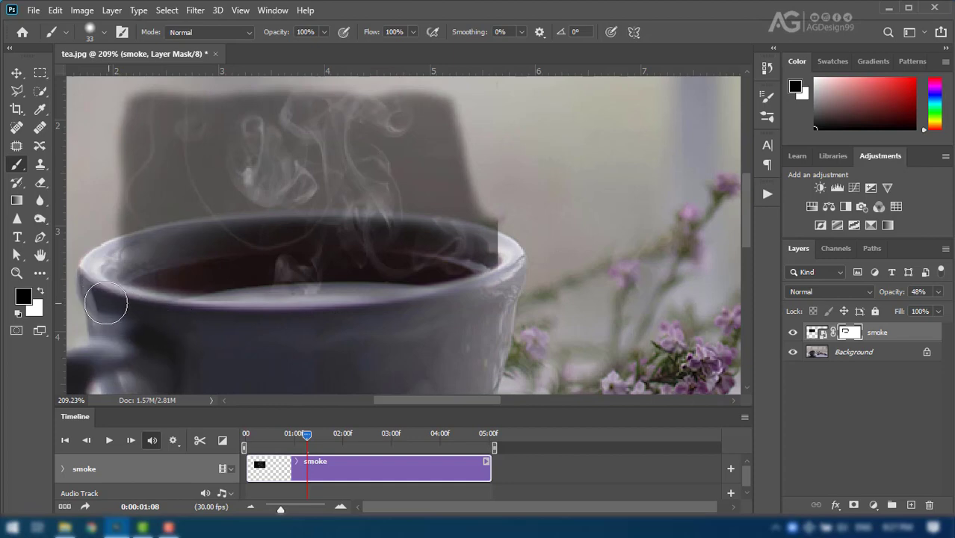
mouse_move(504, 297)
left_mouse_down()
mouse_move(508, 261)
mouse_move(515, 250)
mouse_move(516, 277)
mouse_move(526, 239)
mouse_move(520, 224)
mouse_move(531, 237)
left_mouse_up()
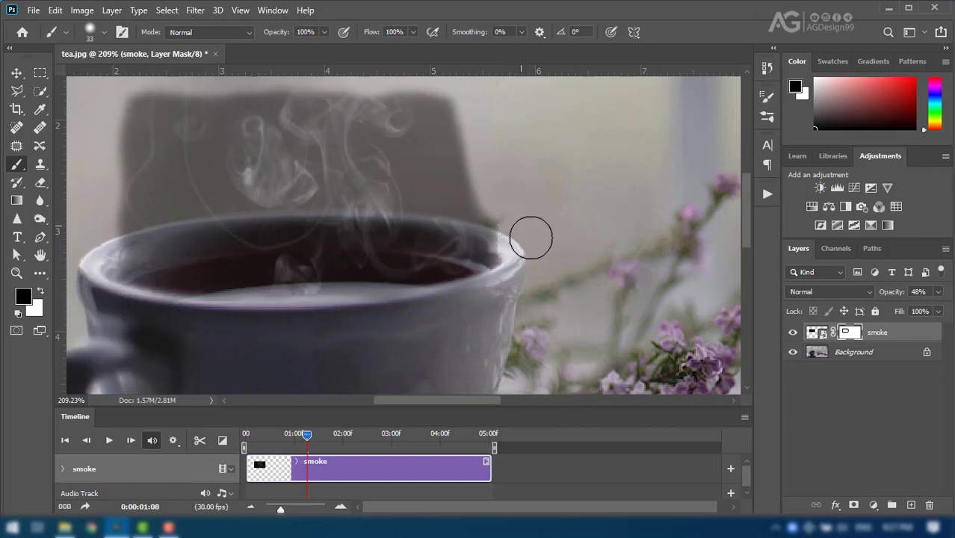
left_click_drag(898, 295, 935, 295)
left_click(855, 290)
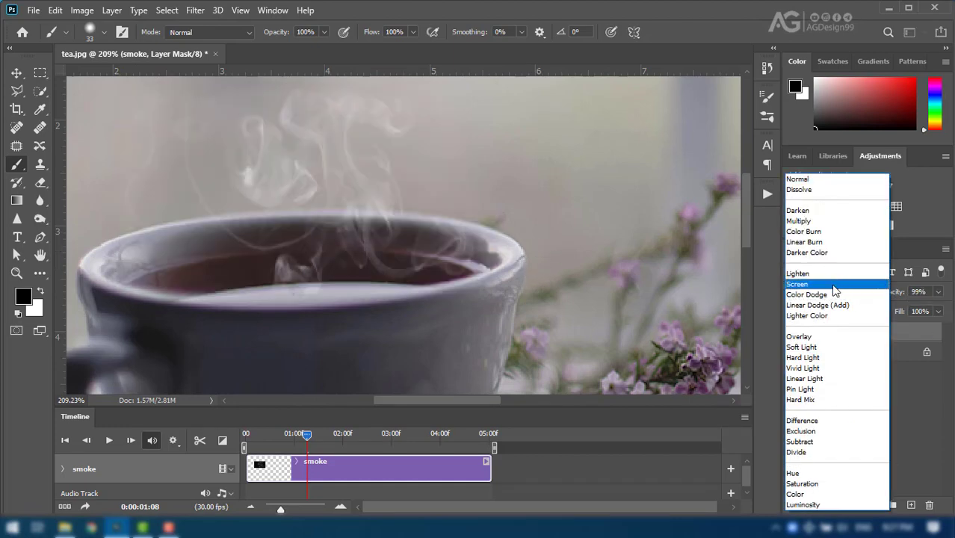
Restore Screen blending, zoom to about 143%, and preview the smoke animation, stopping at 03:20
left_click(831, 284)
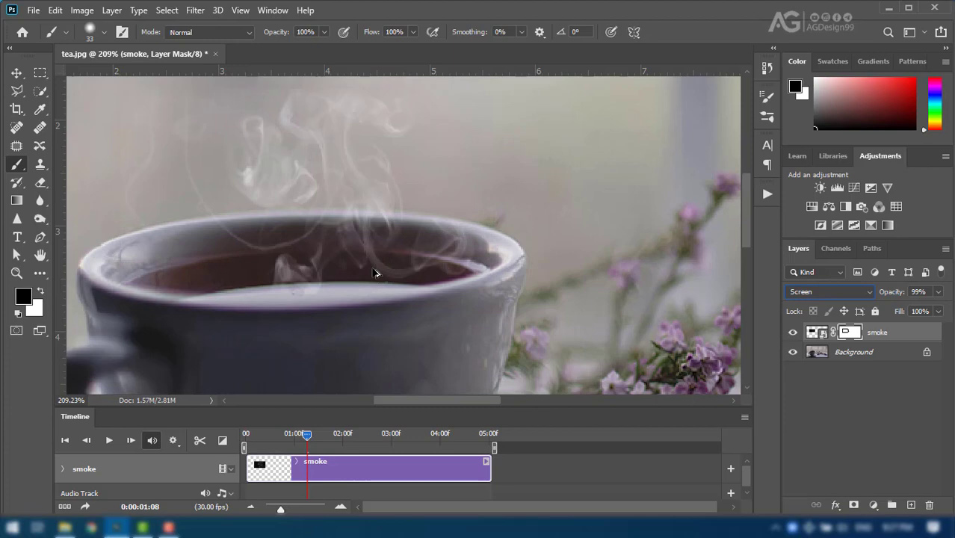
key("v")
scroll(412, 314, "down", 2)
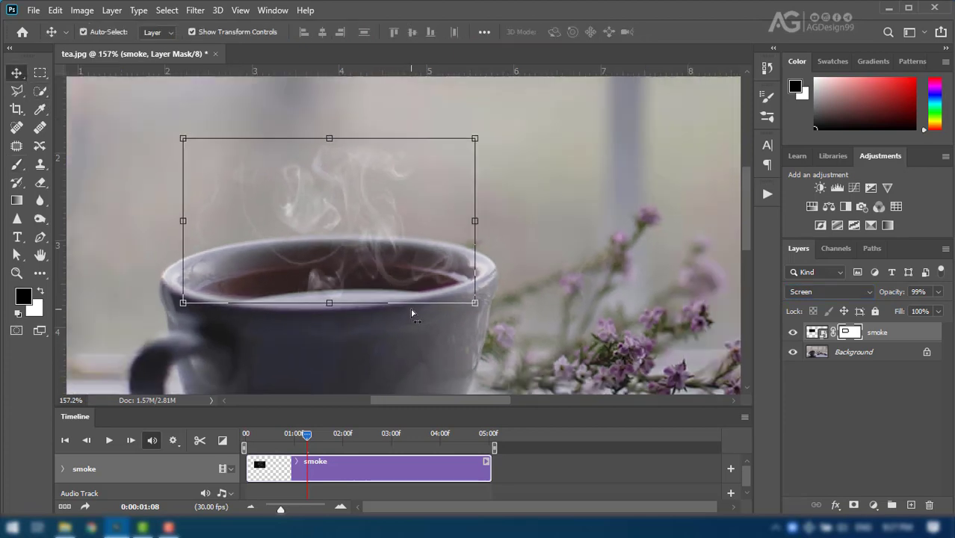
scroll(412, 314, "down", 1)
scroll(413, 314, "up", 1)
scroll(415, 314, "down", 1)
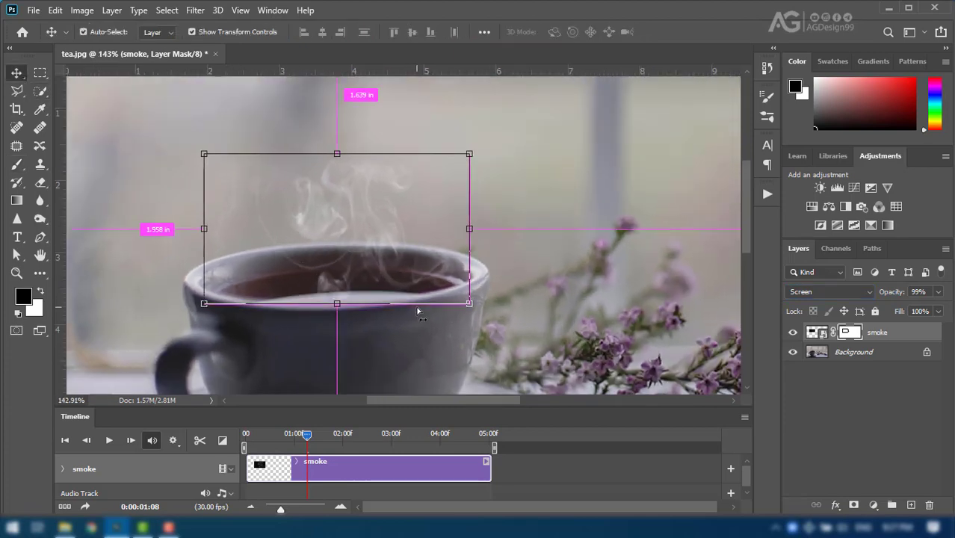
left_click(108, 441)
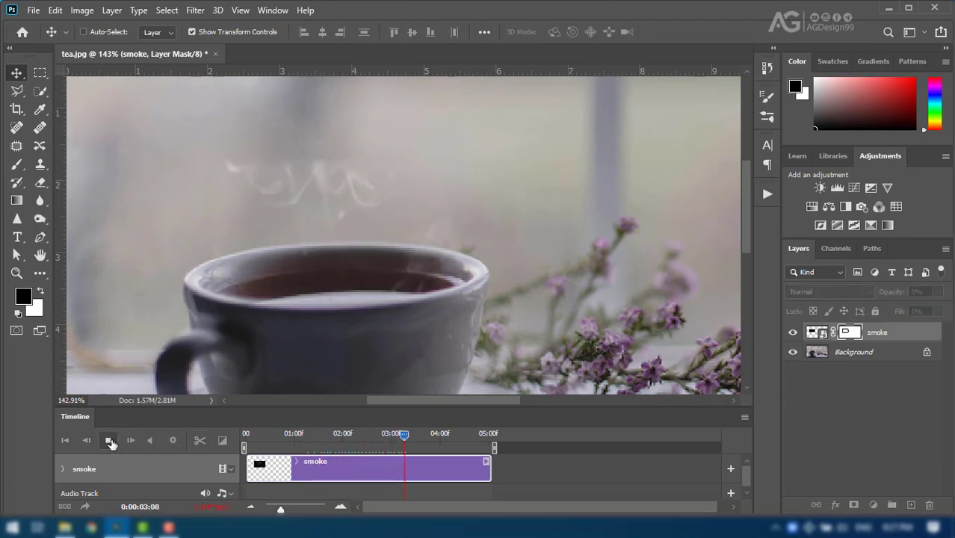
left_click(108, 441)
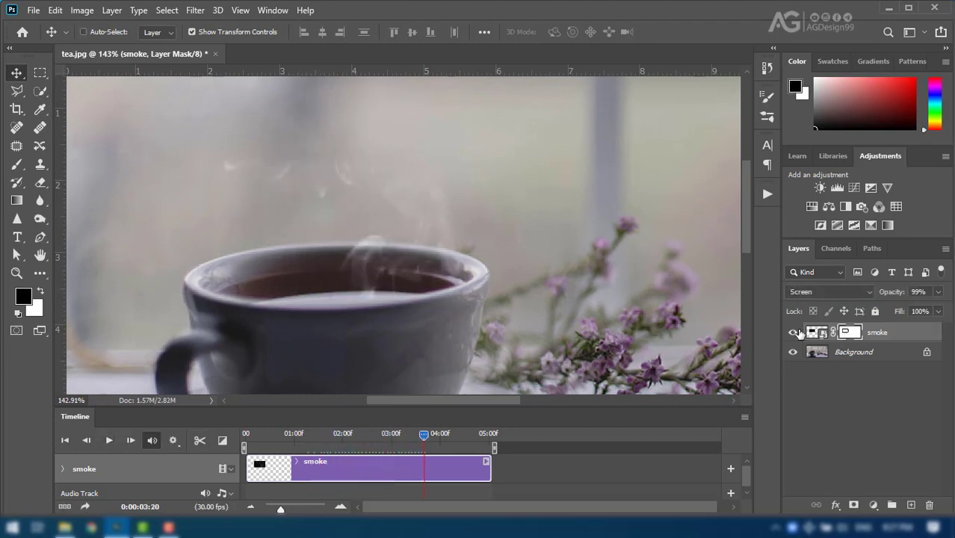
Mask out stray smoke with a 152 brush, preview it, then set brush opacity 32% and size 51
left_click(17, 164)
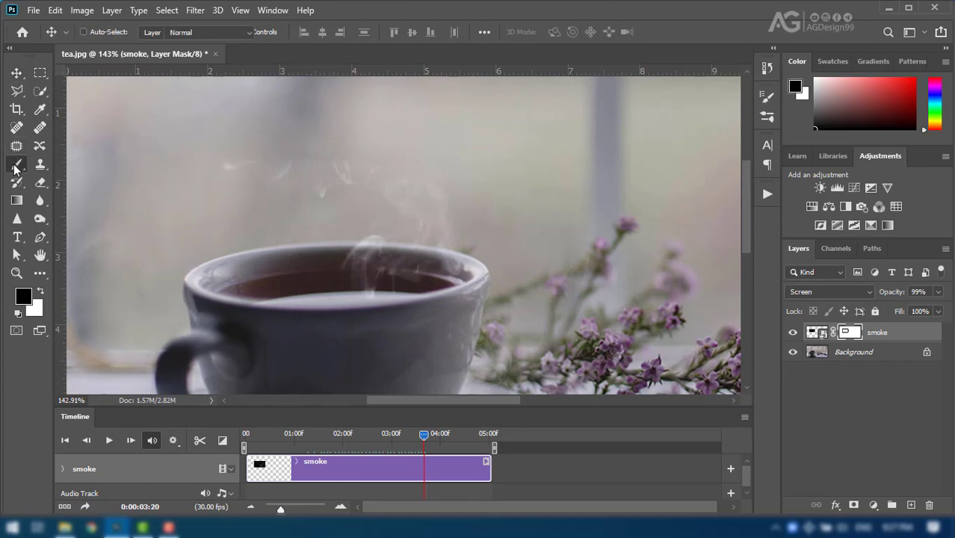
left_click_drag(279, 167, 337, 162)
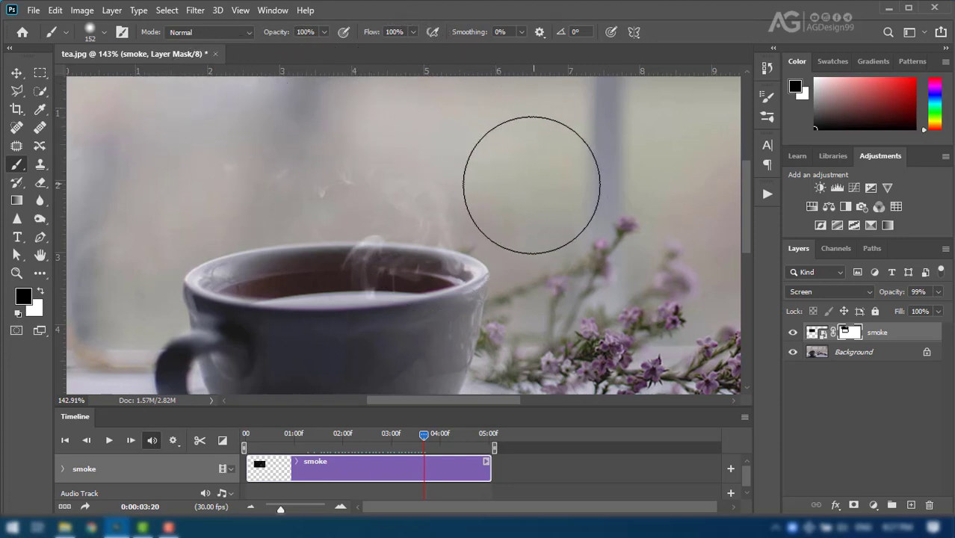
left_click(108, 440)
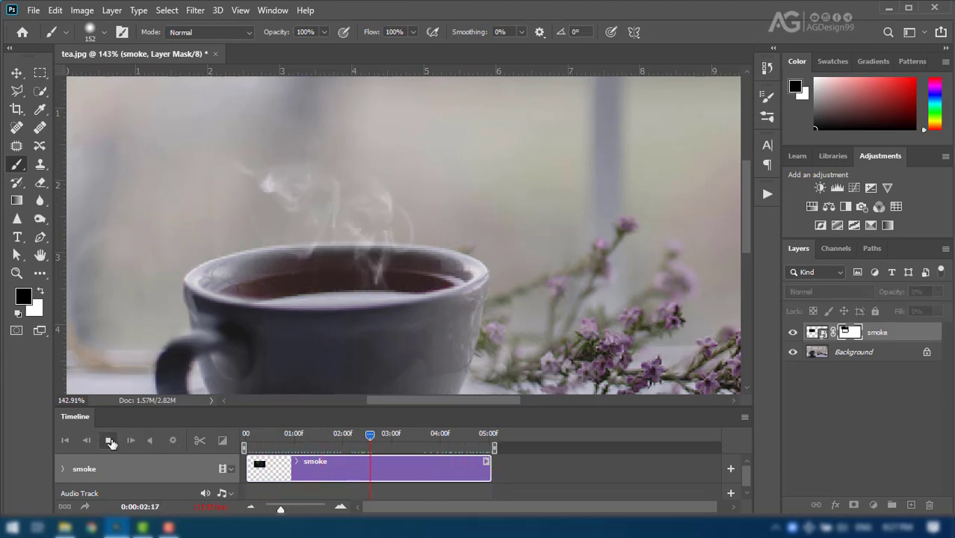
left_click(109, 441)
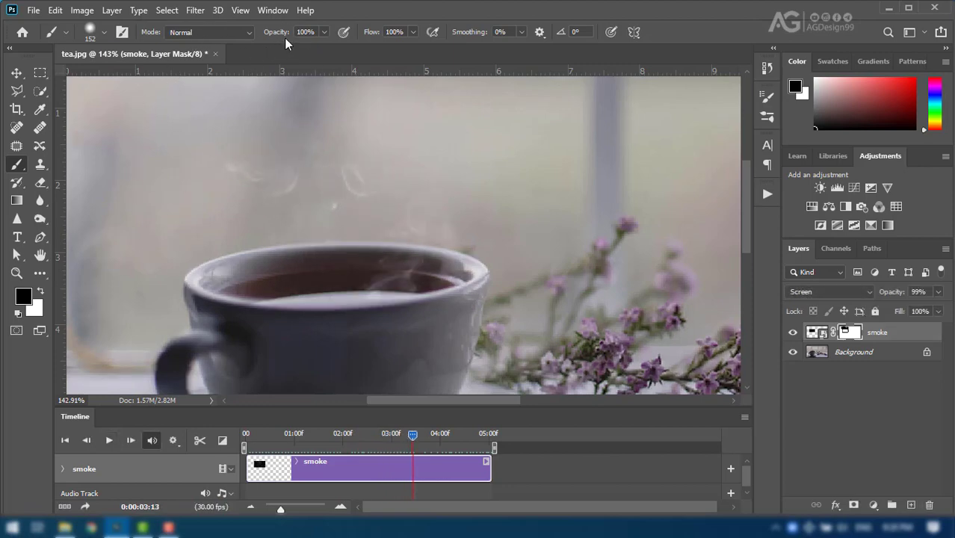
left_click_drag(285, 38, 260, 37)
left_click_drag(367, 160, 346, 150)
Play and stop the Timeline preview twice to check the refined smoke mask
left_click(109, 440)
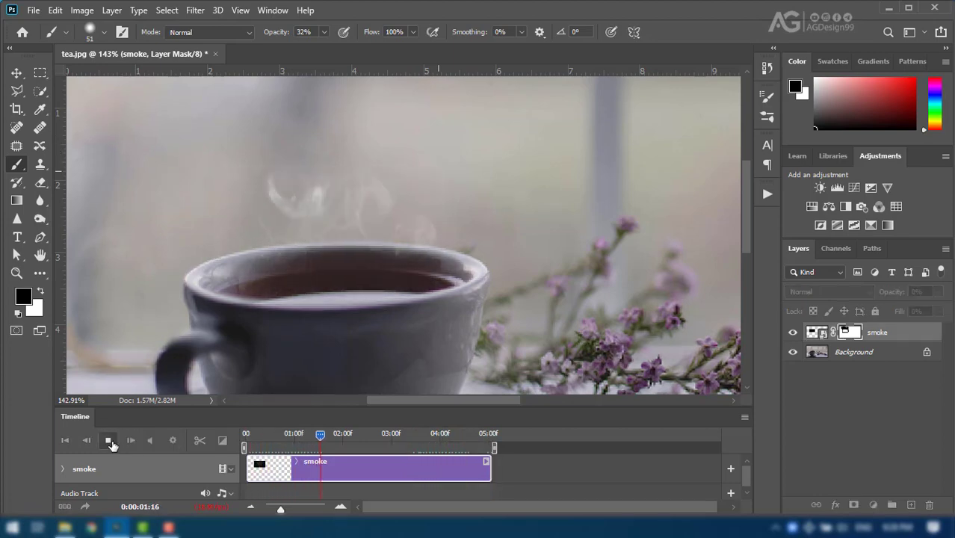
left_click(109, 440)
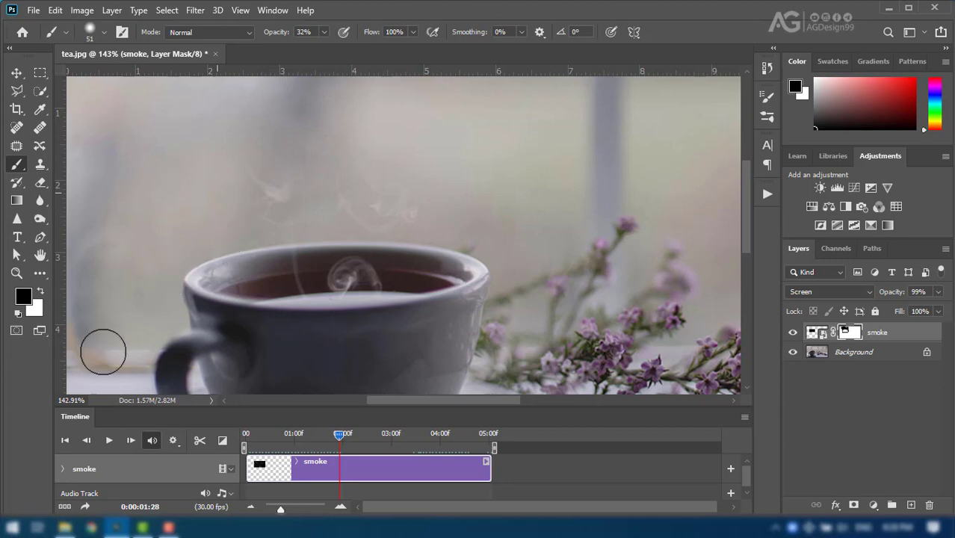
left_click(109, 440)
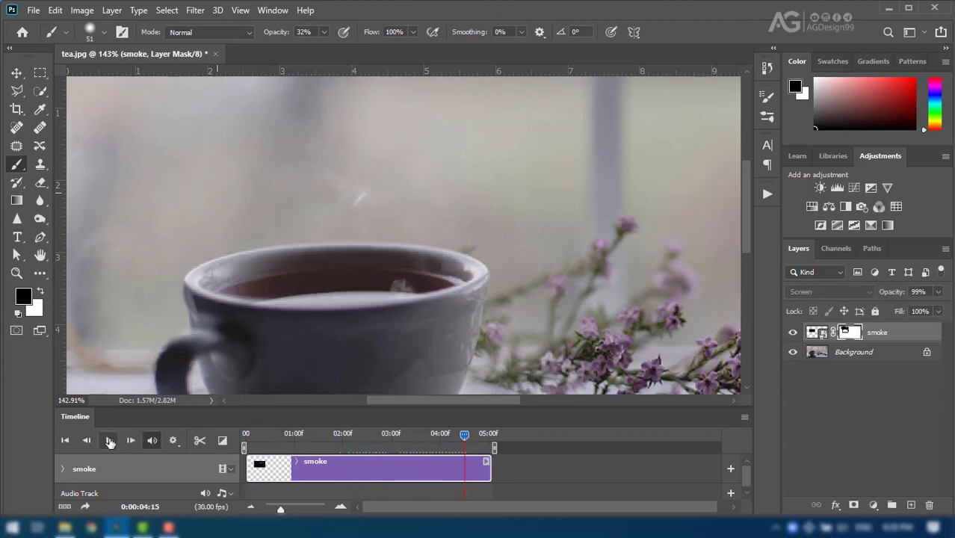
left_click(109, 440)
Zoom out to about 80% to see the whole photo and deselect the smoke layer
scroll(312, 283, "down", 2)
scroll(312, 282, "down", 2)
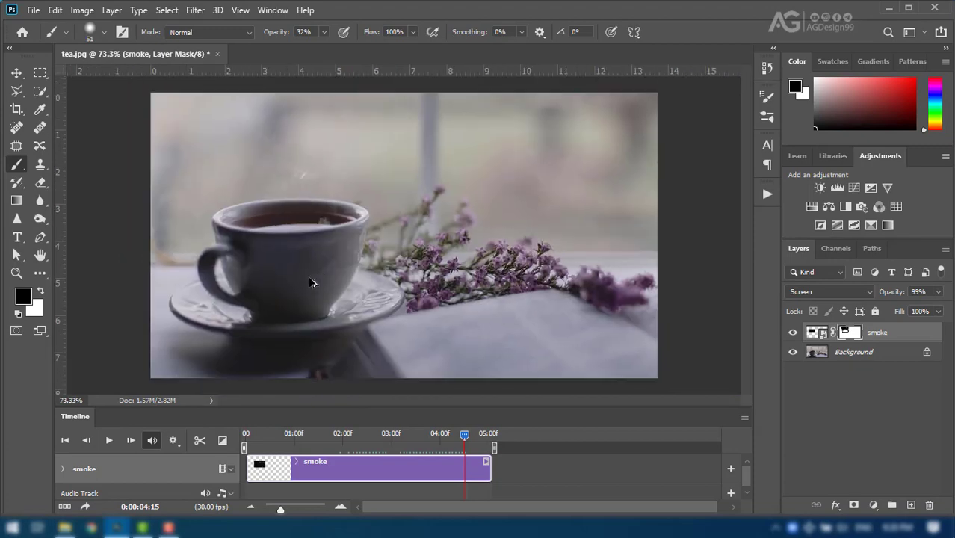
scroll(312, 282, "up", 1)
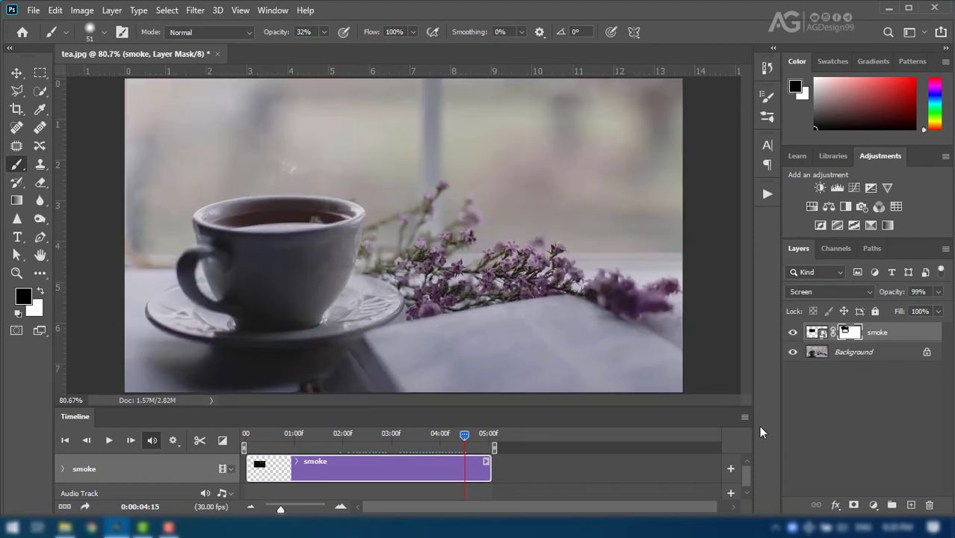
left_click(843, 426)
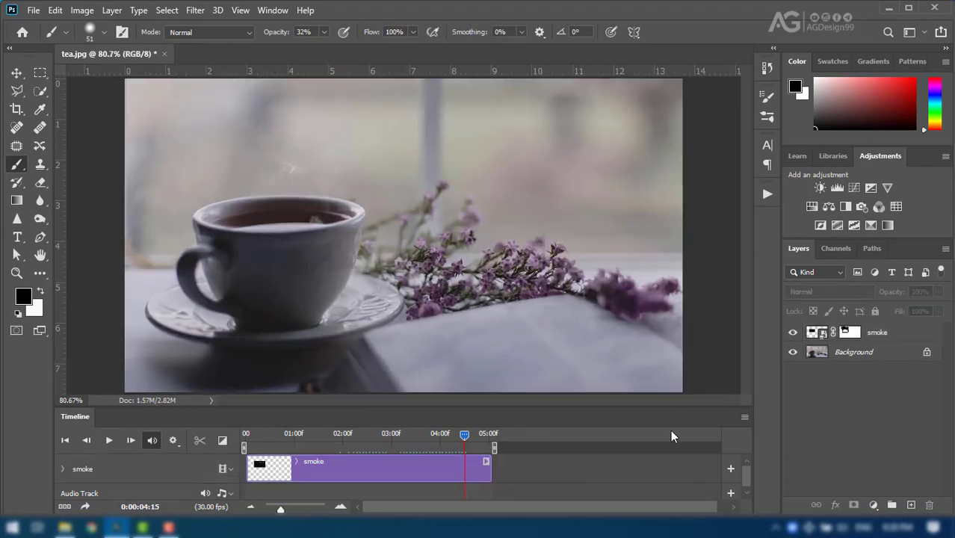
Start a Save As of the document in the tea folder
left_click(32, 12)
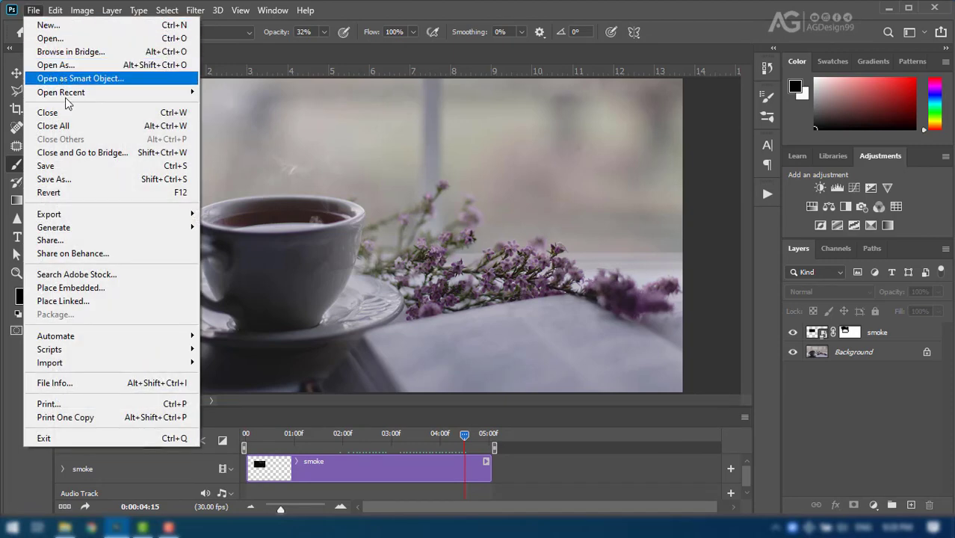
left_click(63, 182)
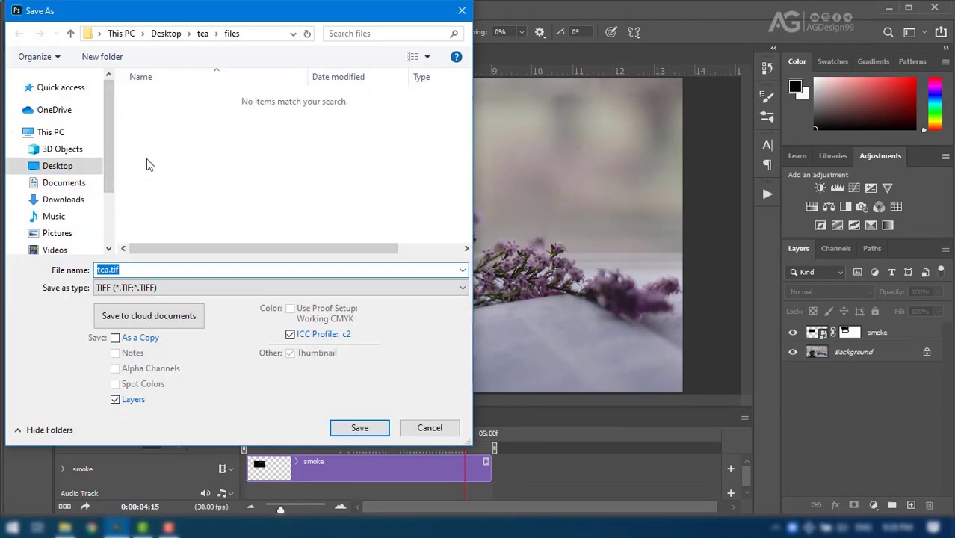
left_click(202, 34)
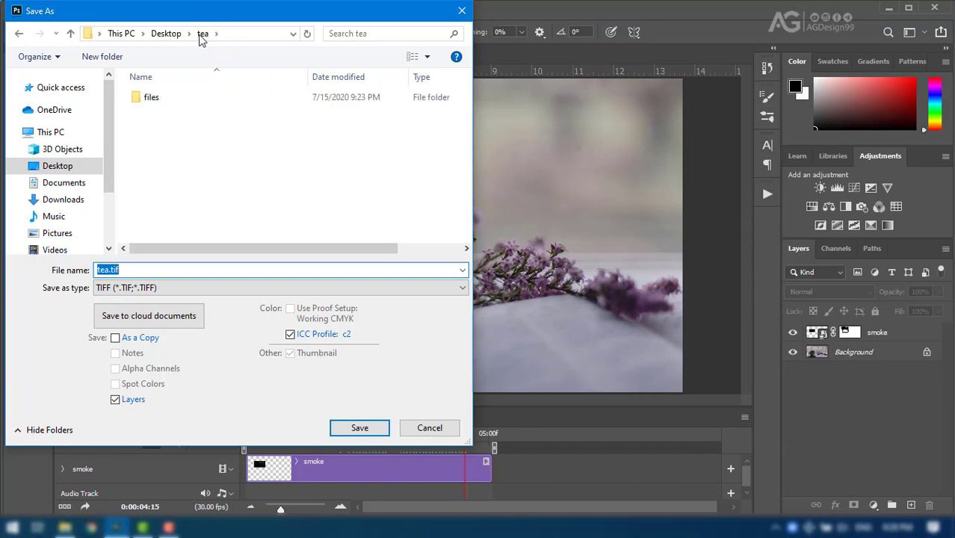
Save the animation as a GIF named 'Tea smoke'
left_click(149, 288)
scroll(151, 336, "up", 1)
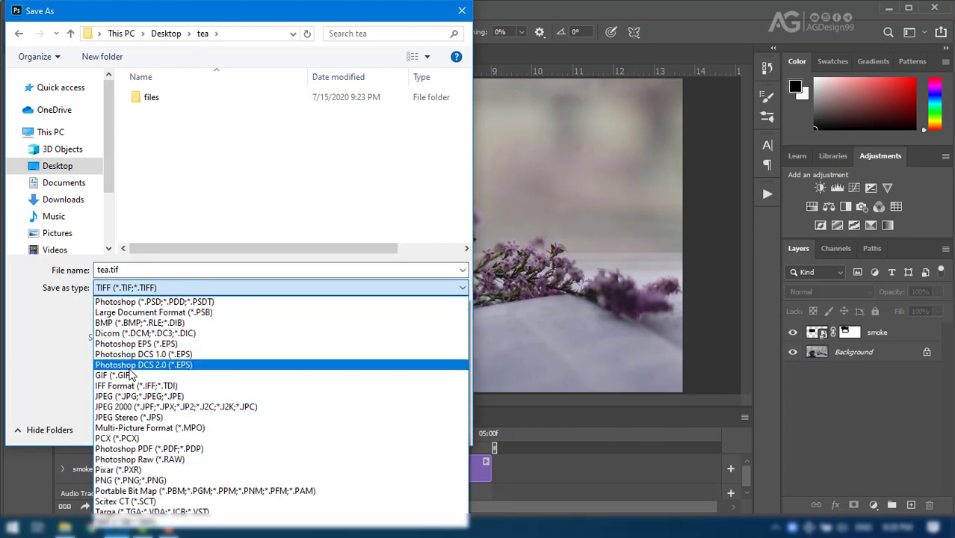
left_click(123, 375)
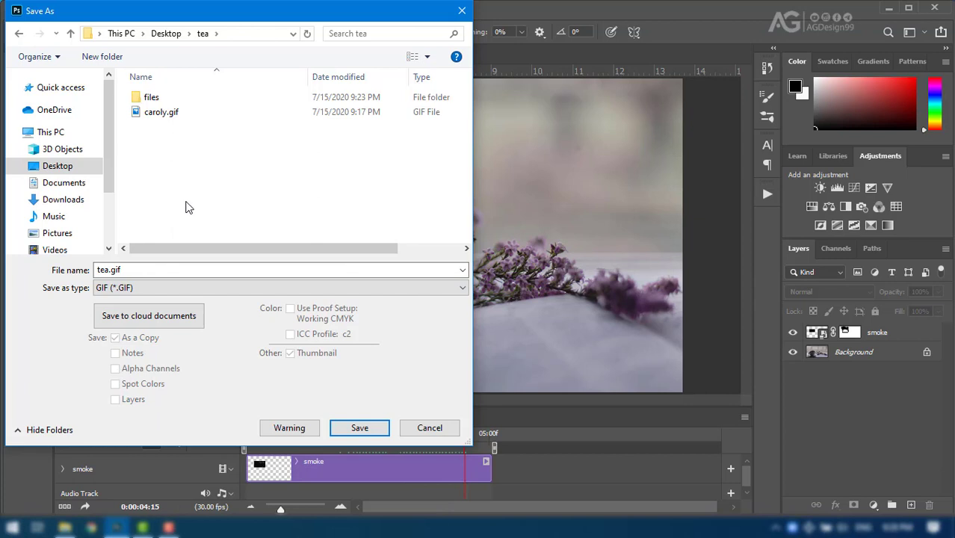
double_click(162, 272)
type("Tea smoke")
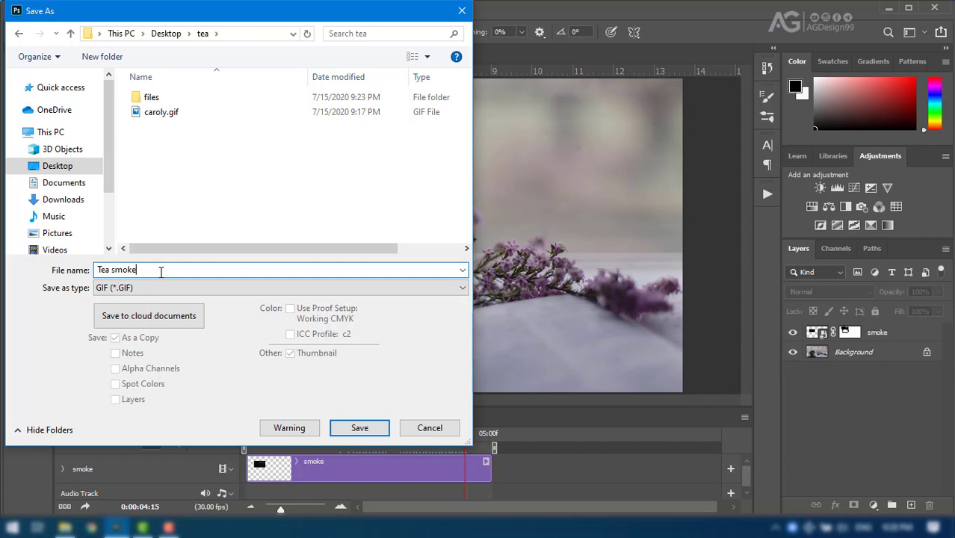
left_click(364, 425)
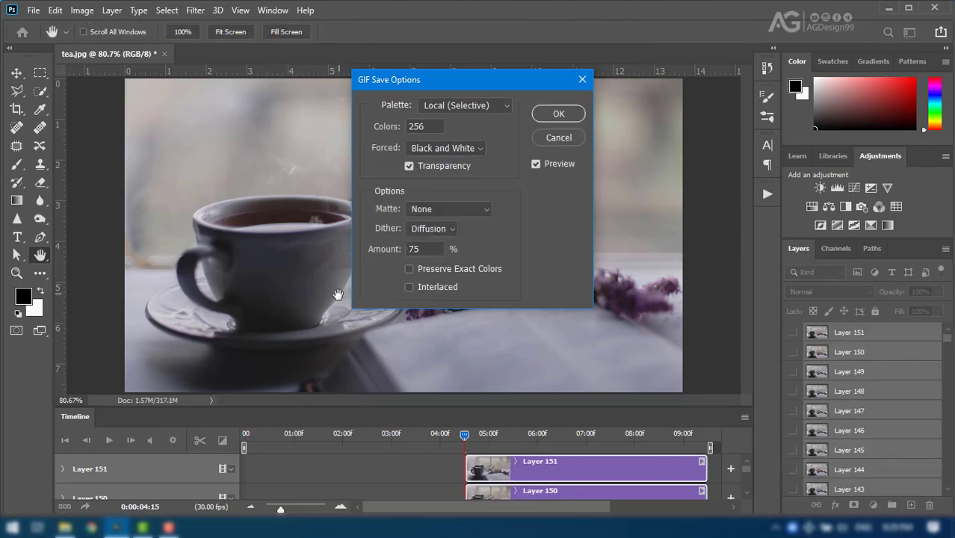
Accept the 256-colour GIF options, then view Tea smoke.gif in the tea folder in File Explorer
double_click(437, 125)
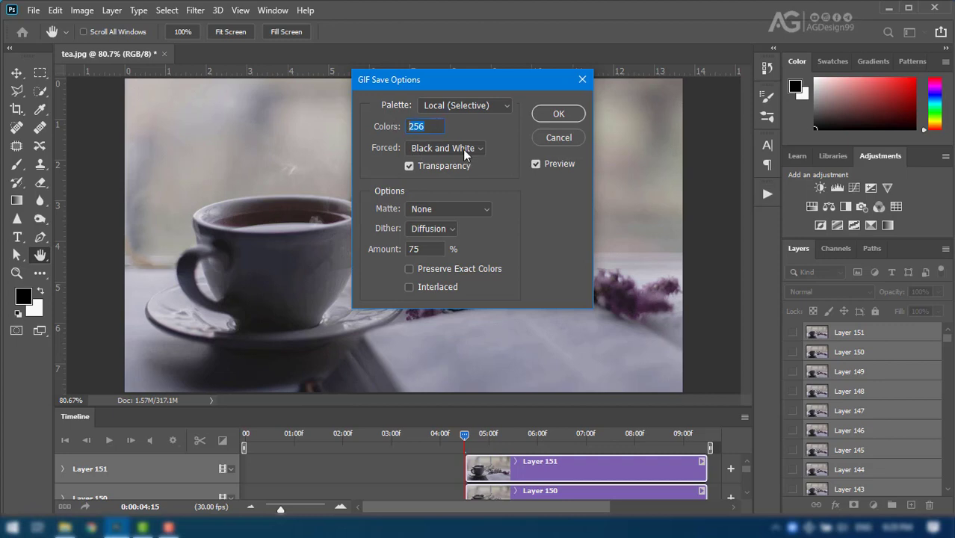
double_click(437, 248)
left_click(552, 115)
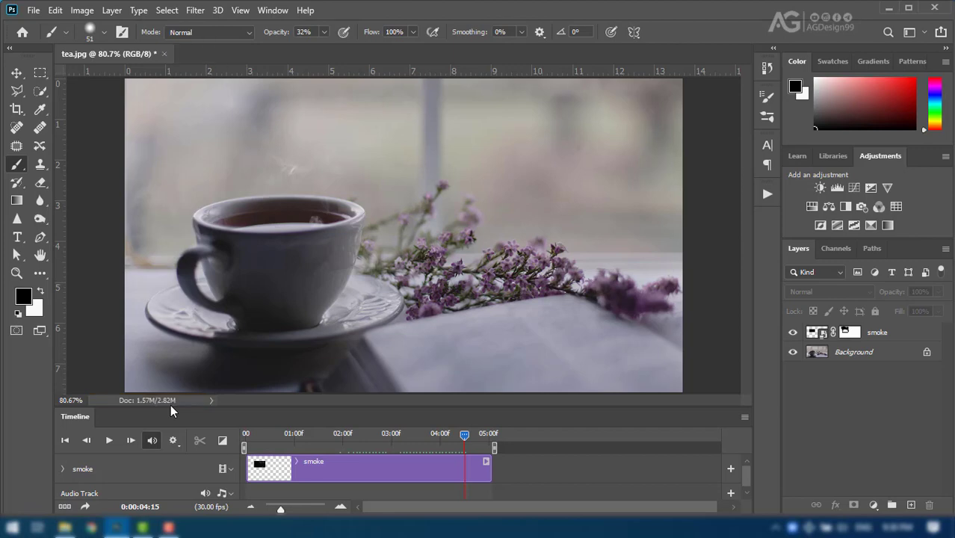
left_click(65, 528)
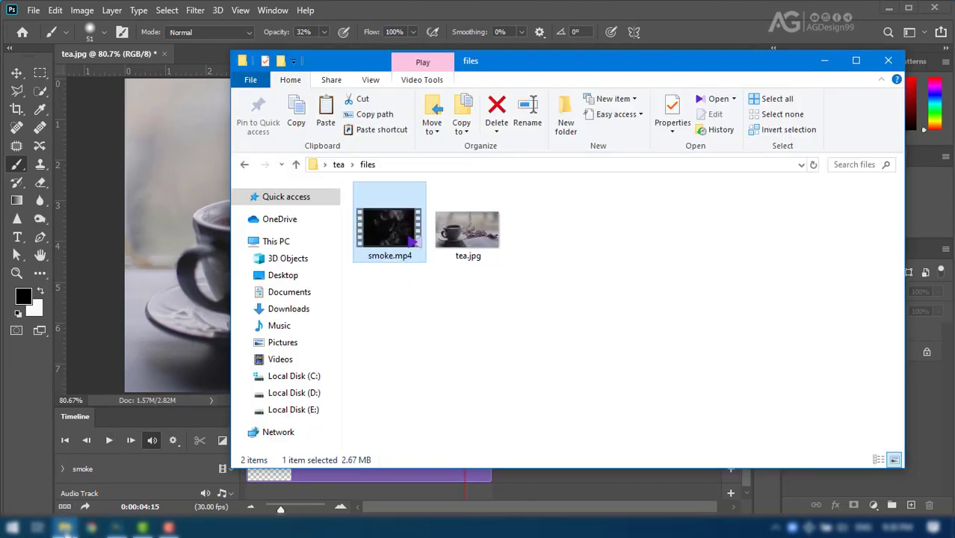
left_click(245, 166)
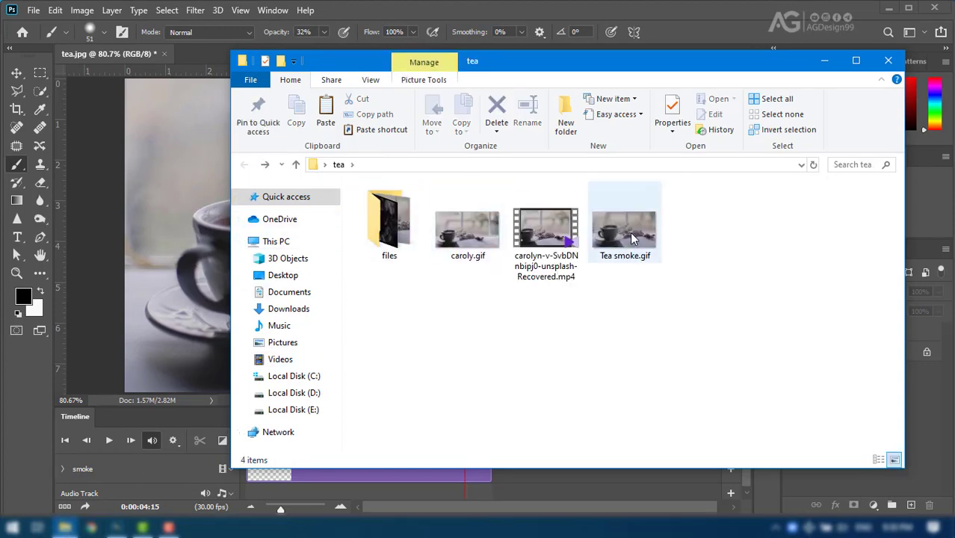
double_click(631, 238)
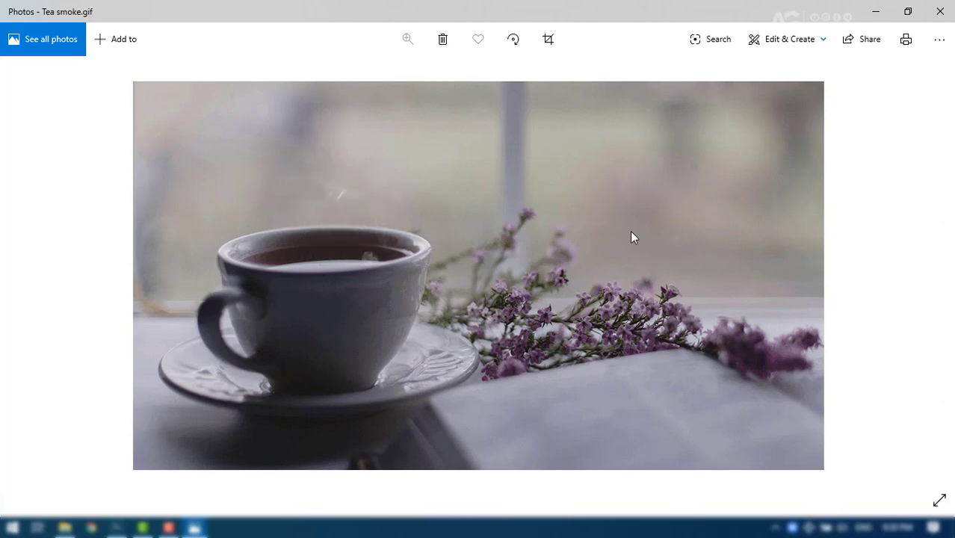
Close the GIF viewer and bring the tea.jpg Photoshop project back to the front
left_click(940, 12)
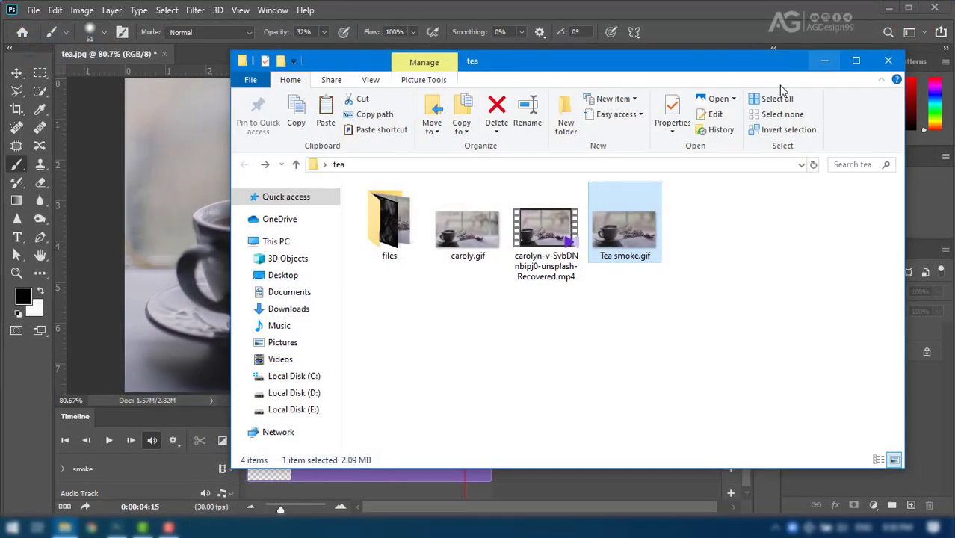
left_click(173, 313)
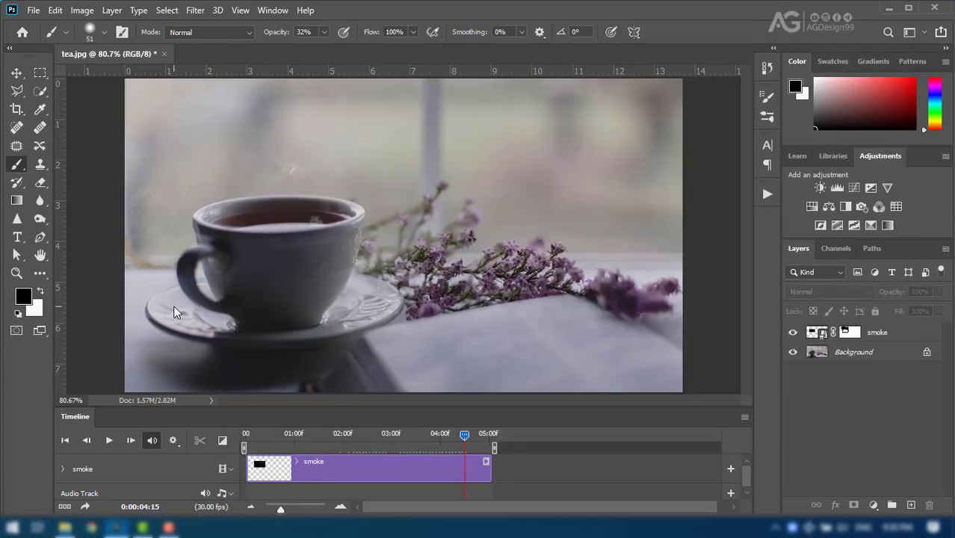